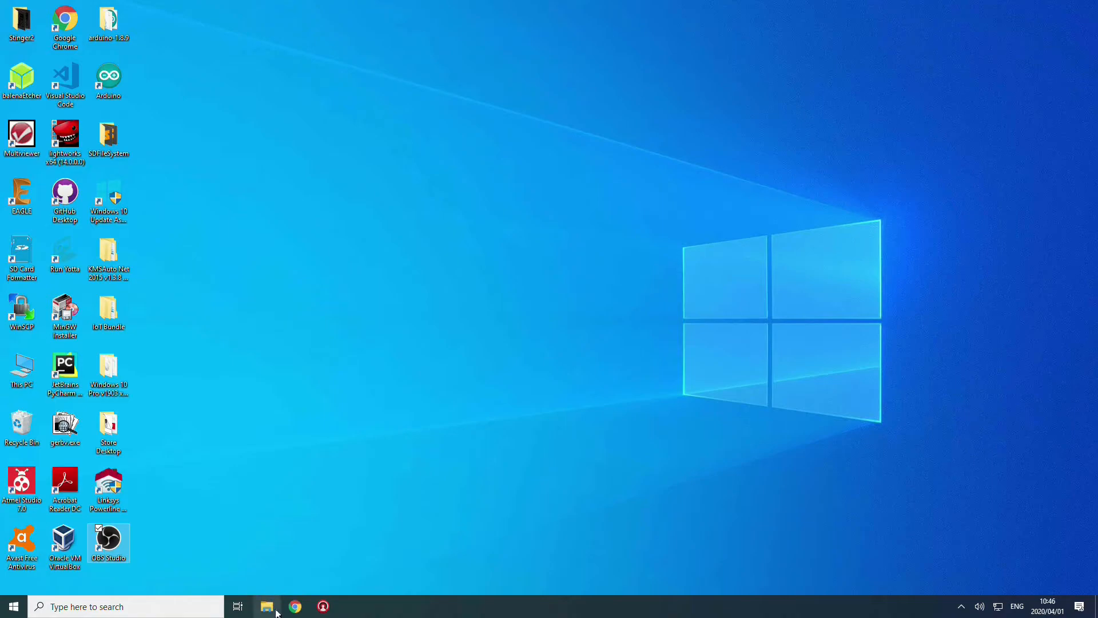
Launch Google Chrome from the taskbar
left_click(296, 606)
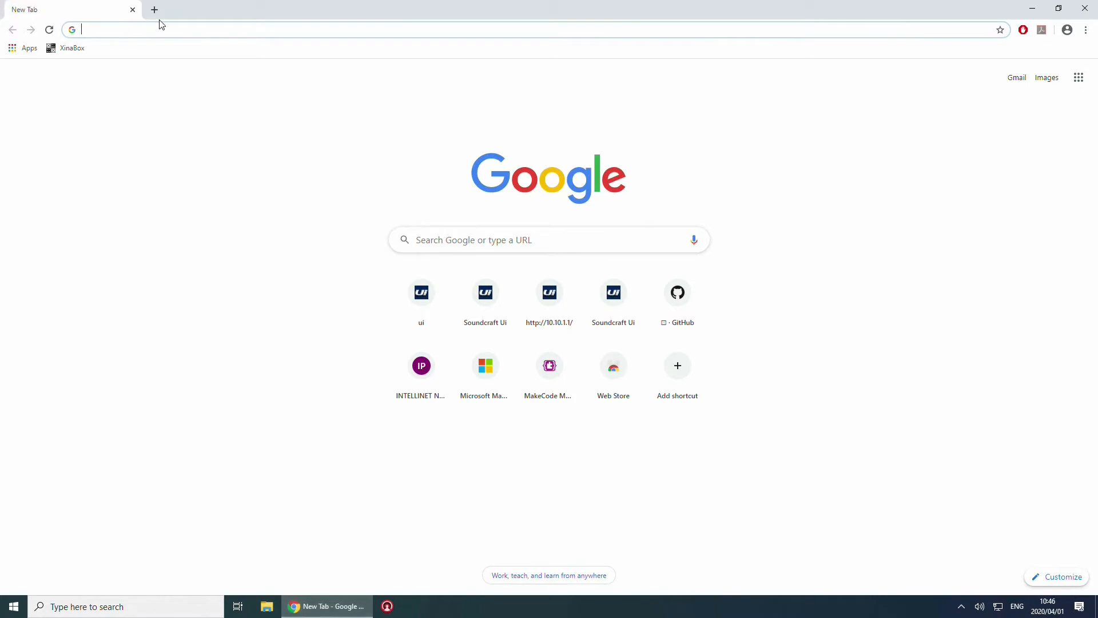
Search for 'obs studio', view the OBS 25.0.1 download page, then close Chrome
type("obs")
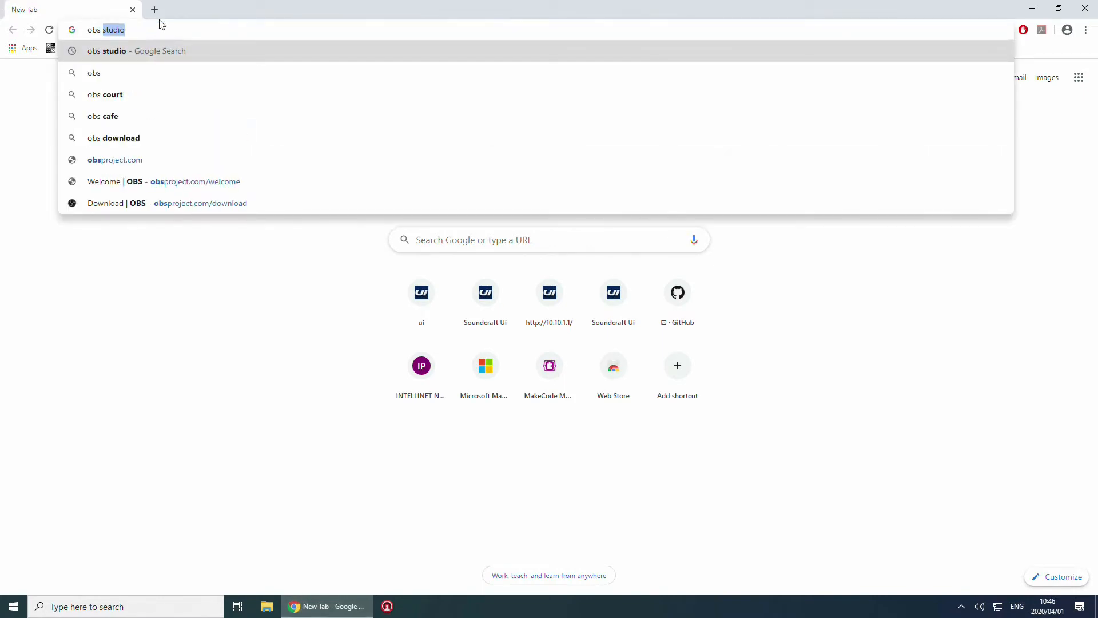
key("Return")
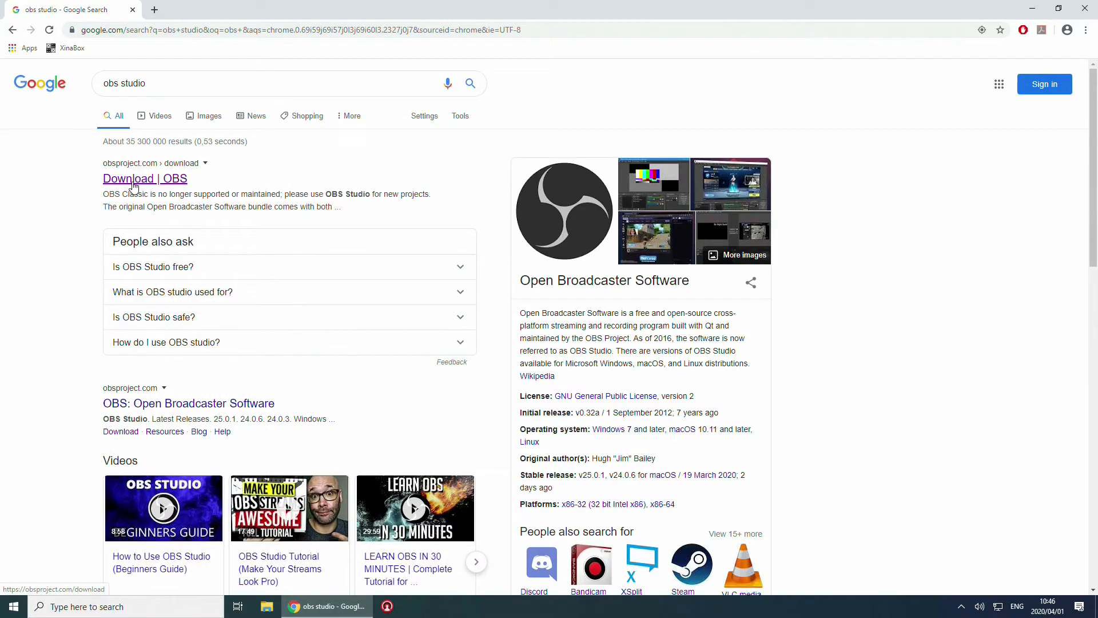
left_click(133, 179)
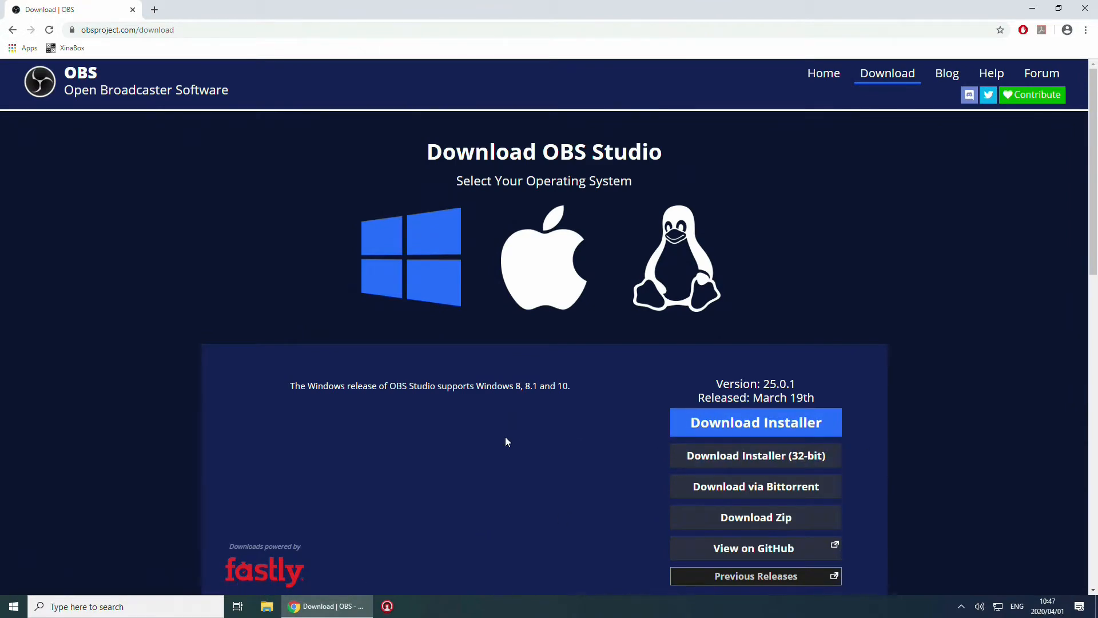
scroll(505, 436, "down", 5)
scroll(506, 437, "up", 5)
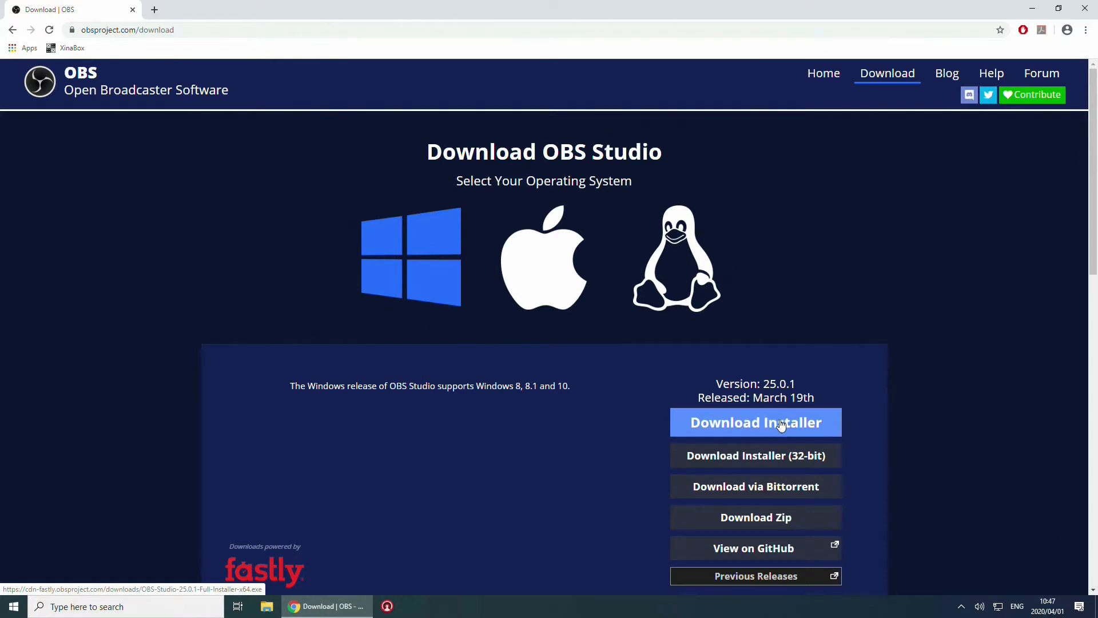
left_click(1084, 9)
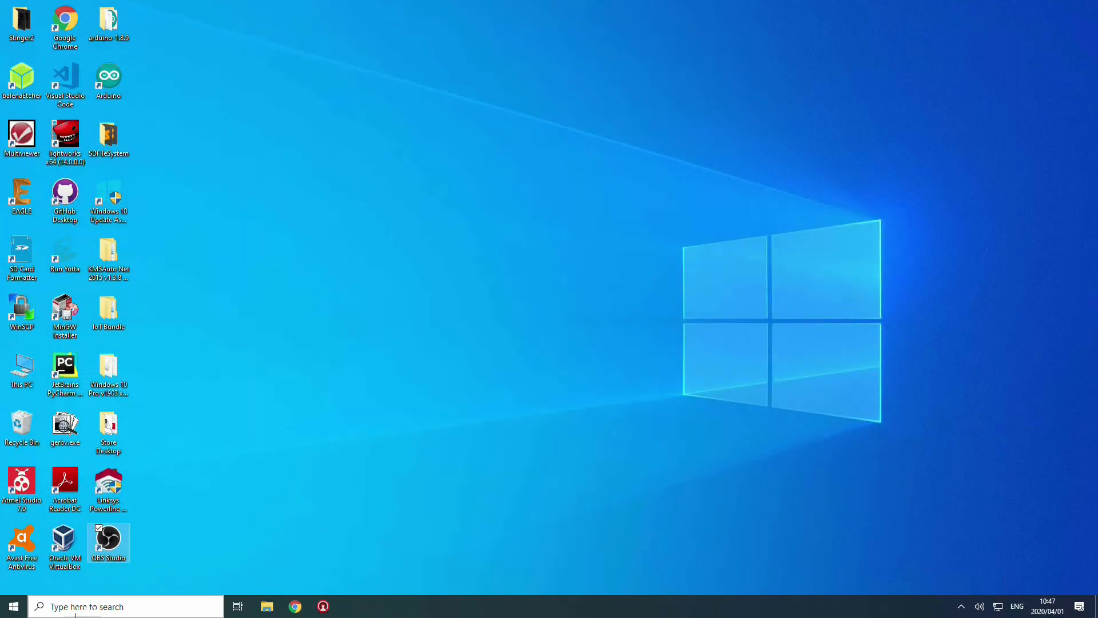
Run OBS-Studio-25.0.1-Full-Installer-x64.exe from the Downloads folder
left_click(267, 606)
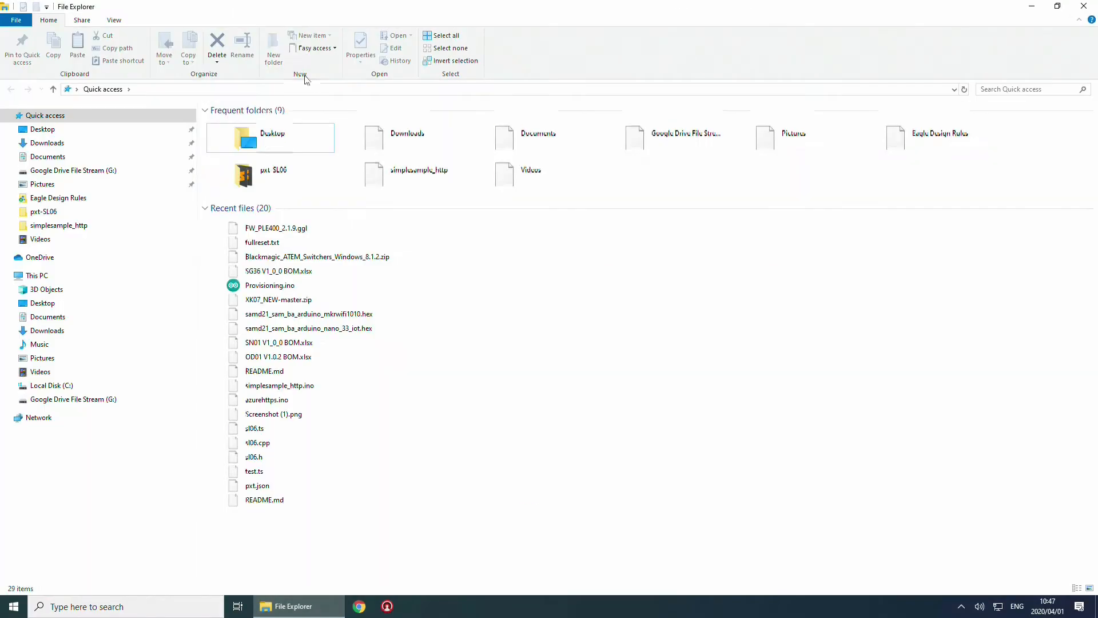
left_click(411, 139)
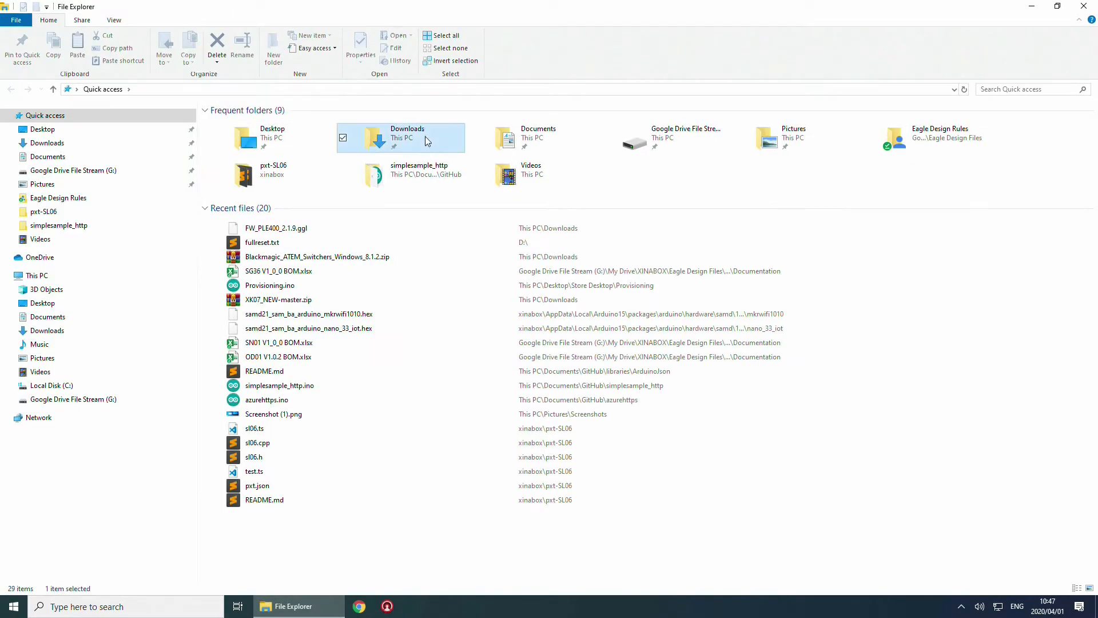
double_click(410, 138)
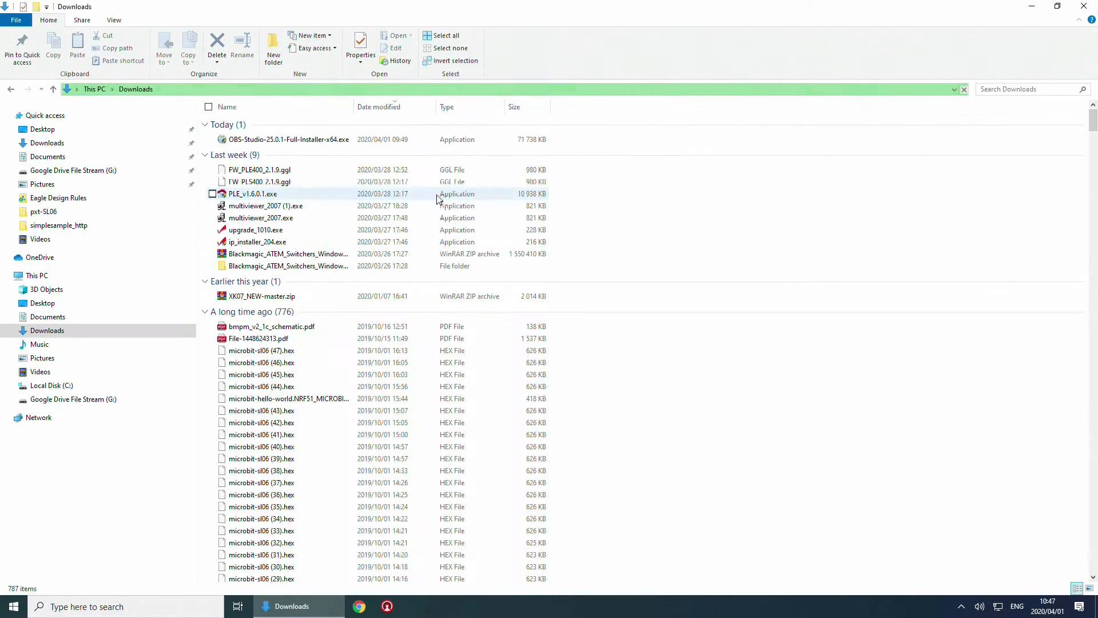
left_click(290, 142)
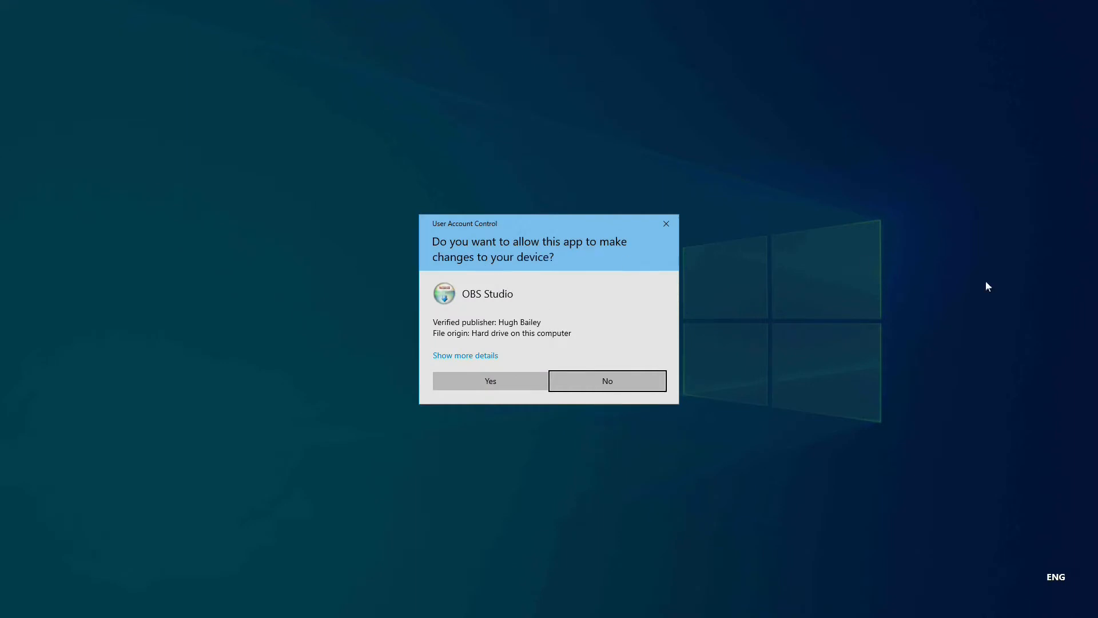
Install OBS Studio 25.0.1 into the default folder and launch it on finish
left_click(495, 383)
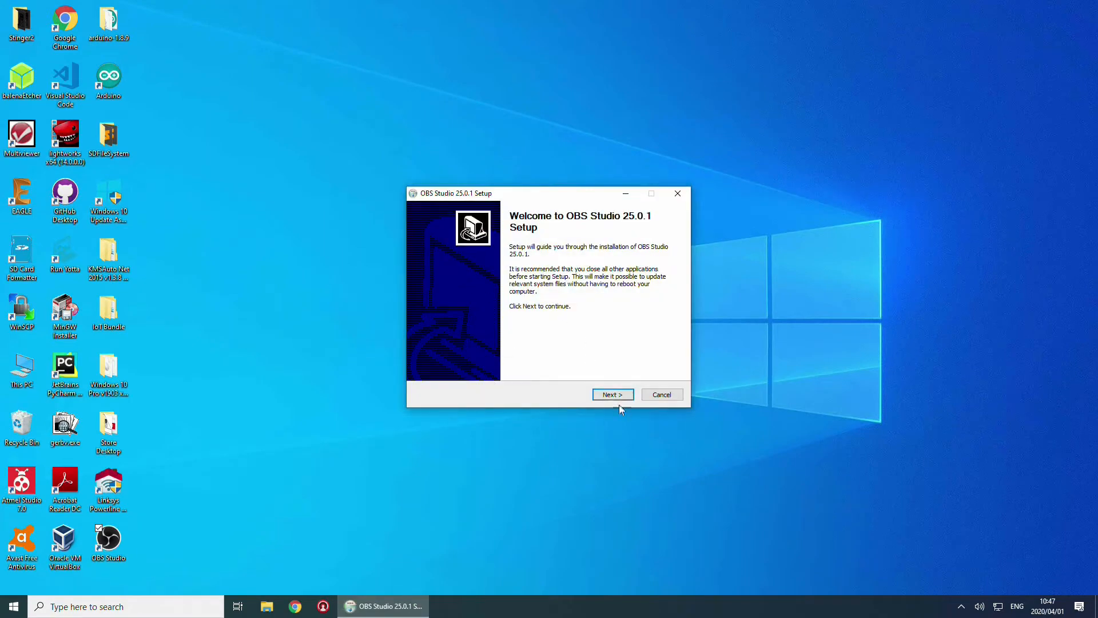
left_click(617, 396)
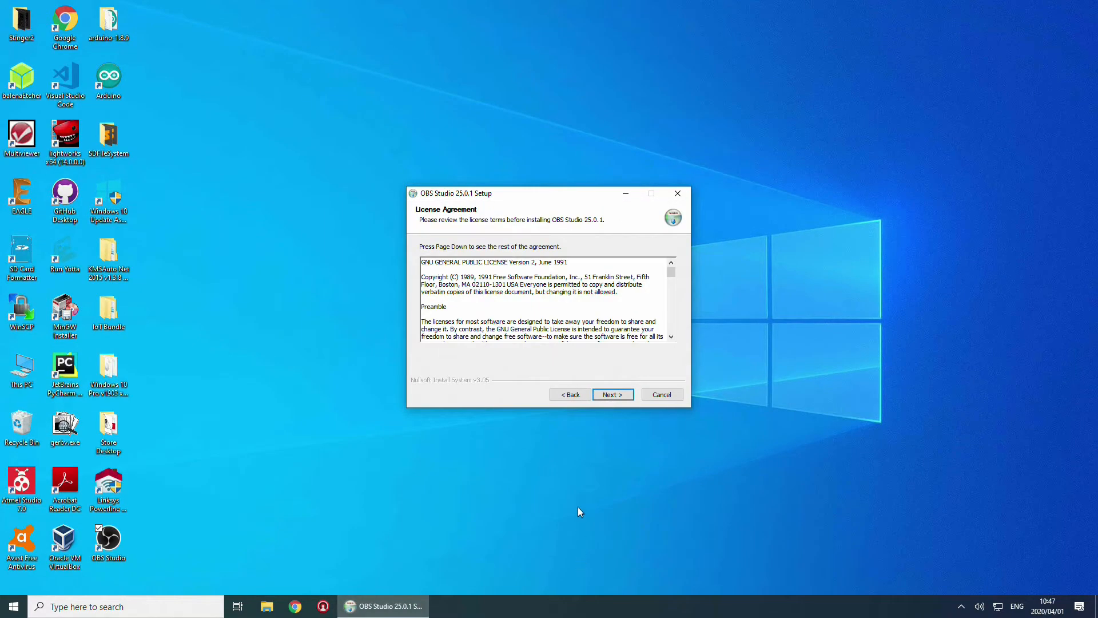
left_click(612, 395)
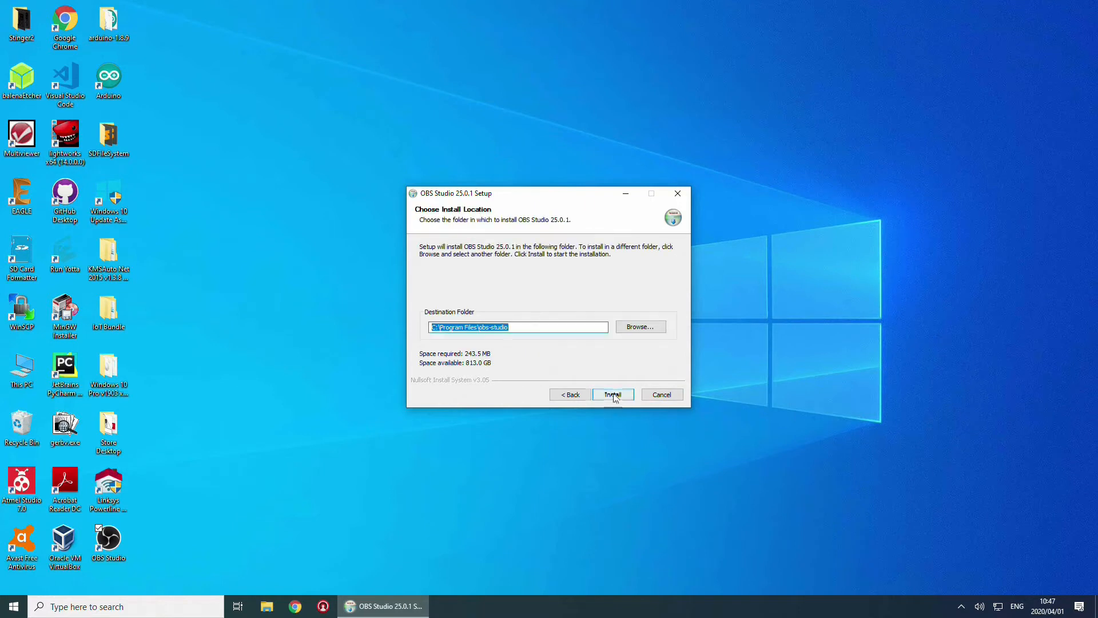
left_click(613, 394)
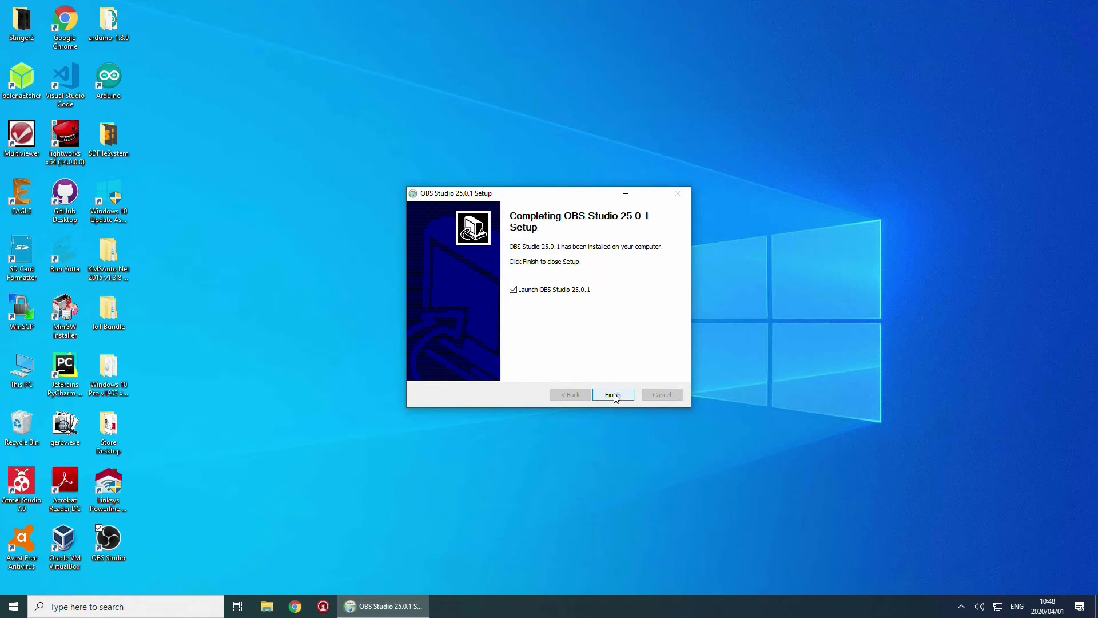
left_click(614, 395)
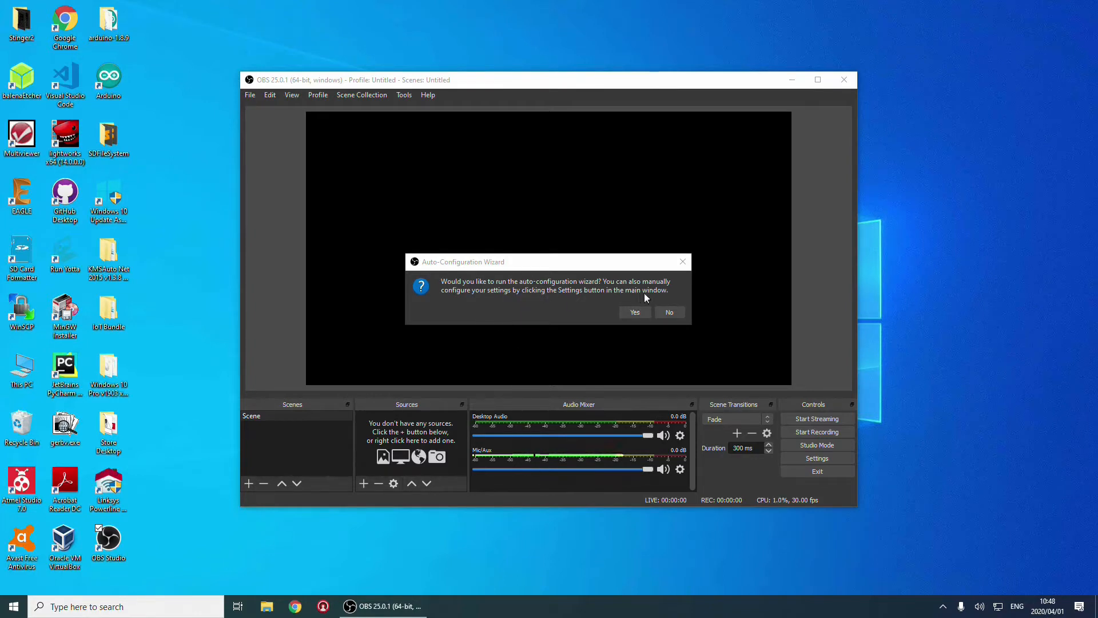
Run the Auto-Configuration Wizard for recording only and apply 1280x720, 30 FPS settings
left_click(640, 312)
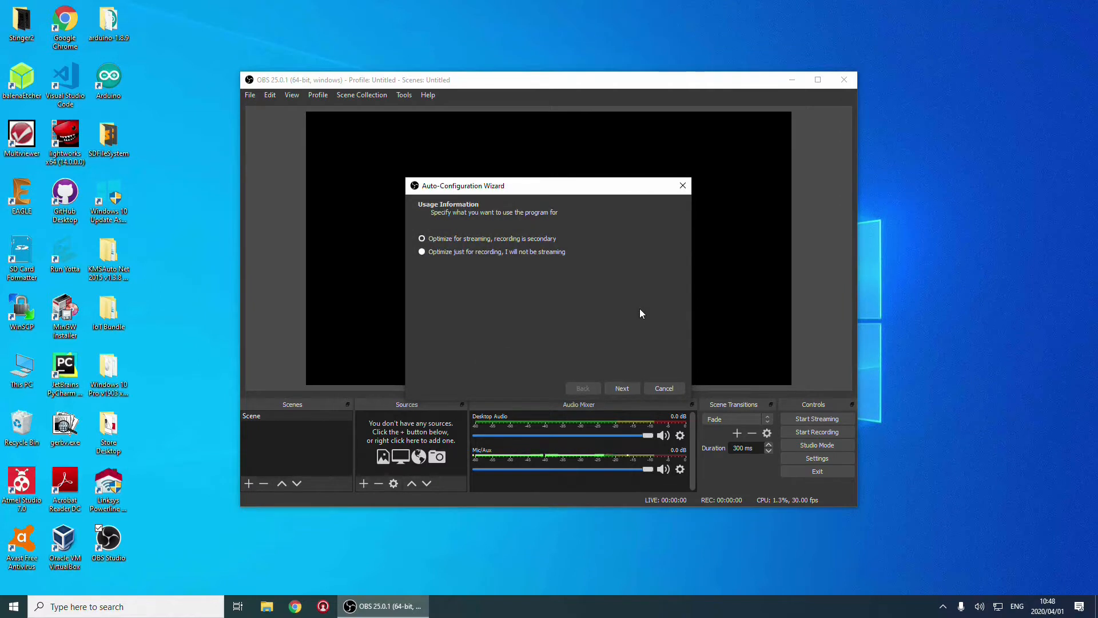
left_click(468, 252)
left_click(621, 389)
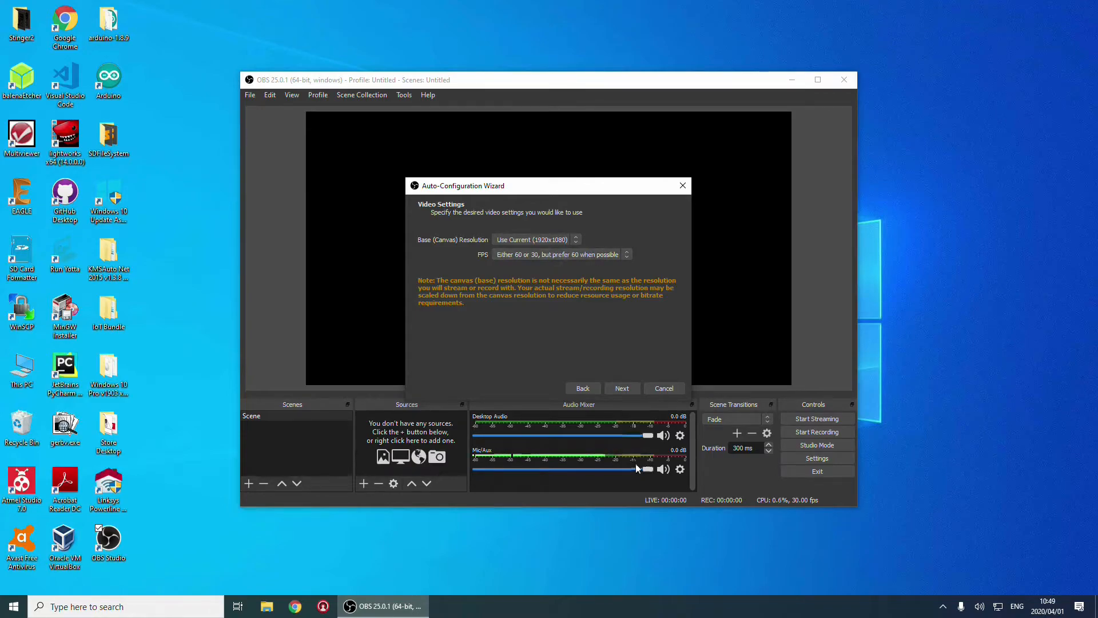
left_click(622, 389)
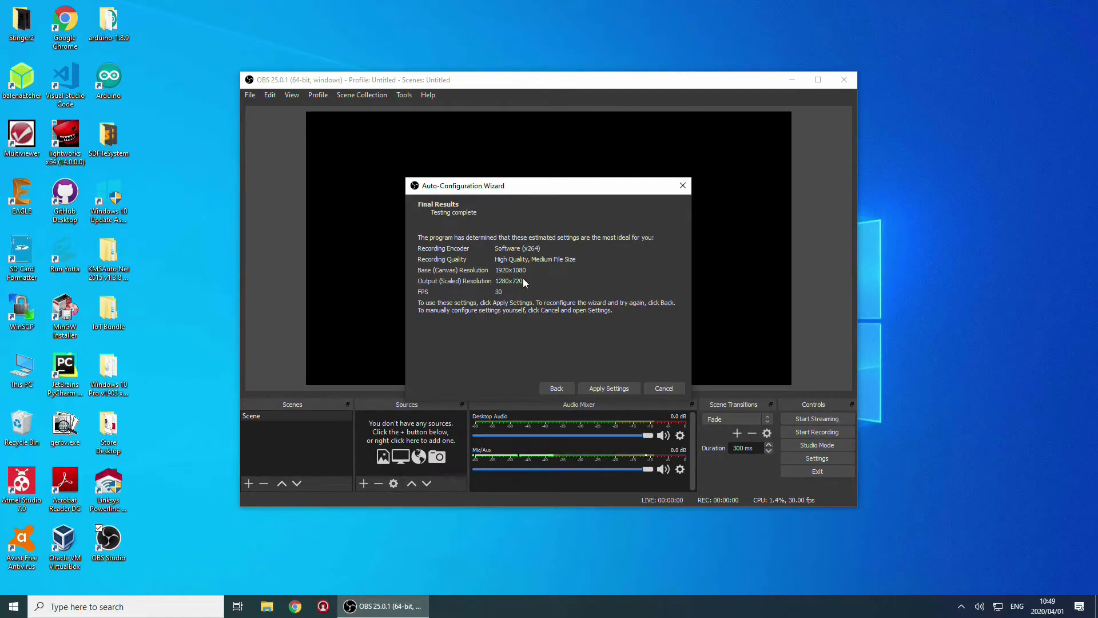
left_click(605, 386)
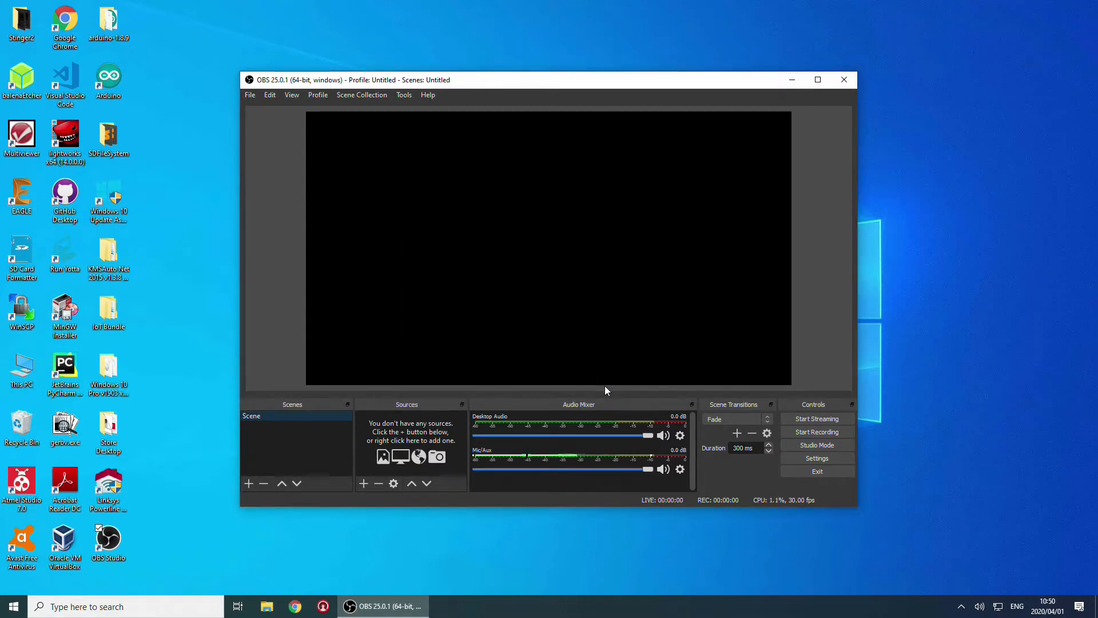
Set the recording format to mp4 in the Output settings
left_click(825, 458)
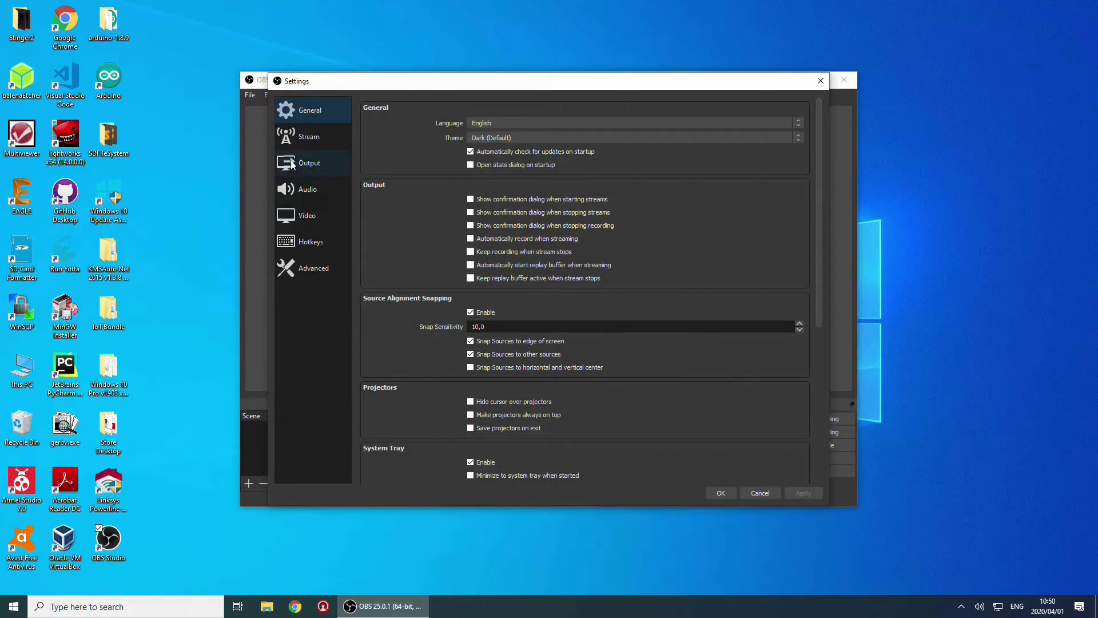
left_click(297, 165)
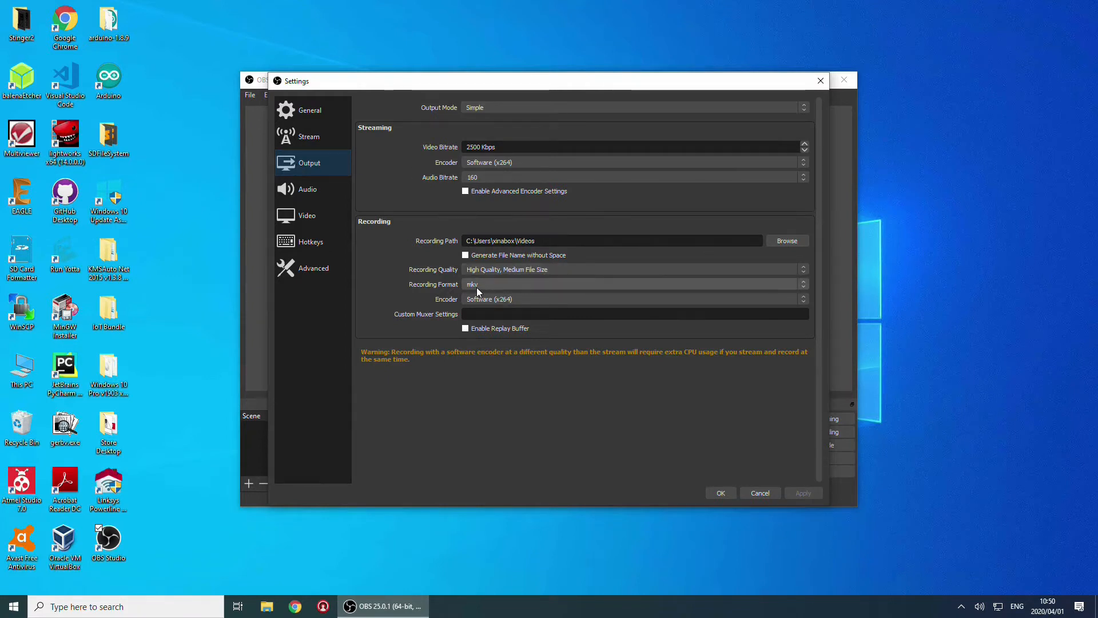
left_click(595, 284)
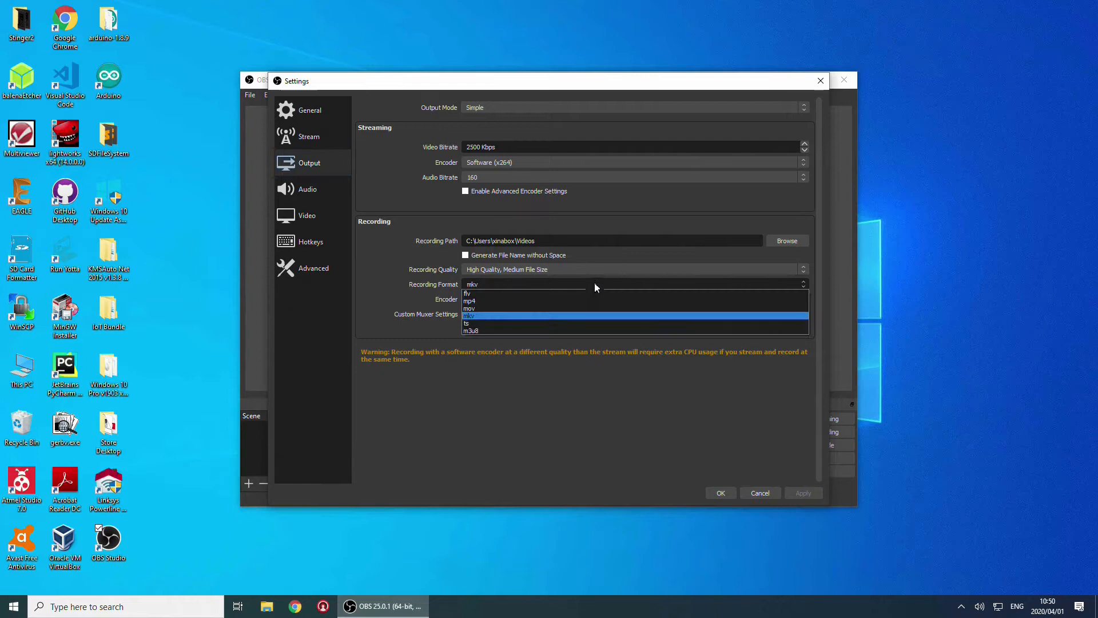
left_click(476, 301)
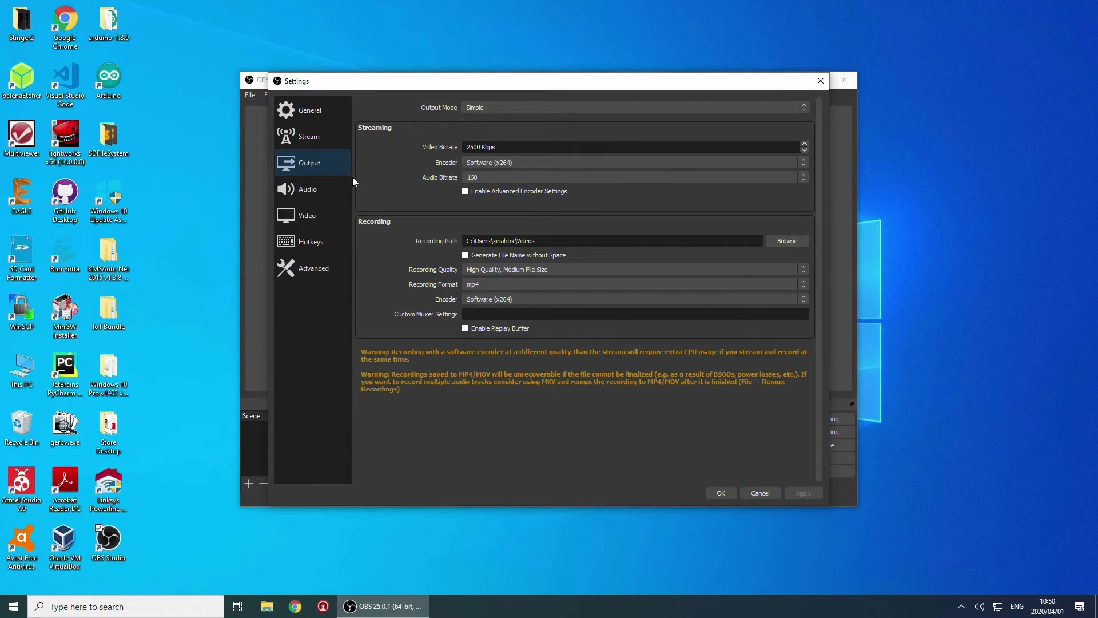
left_click(304, 218)
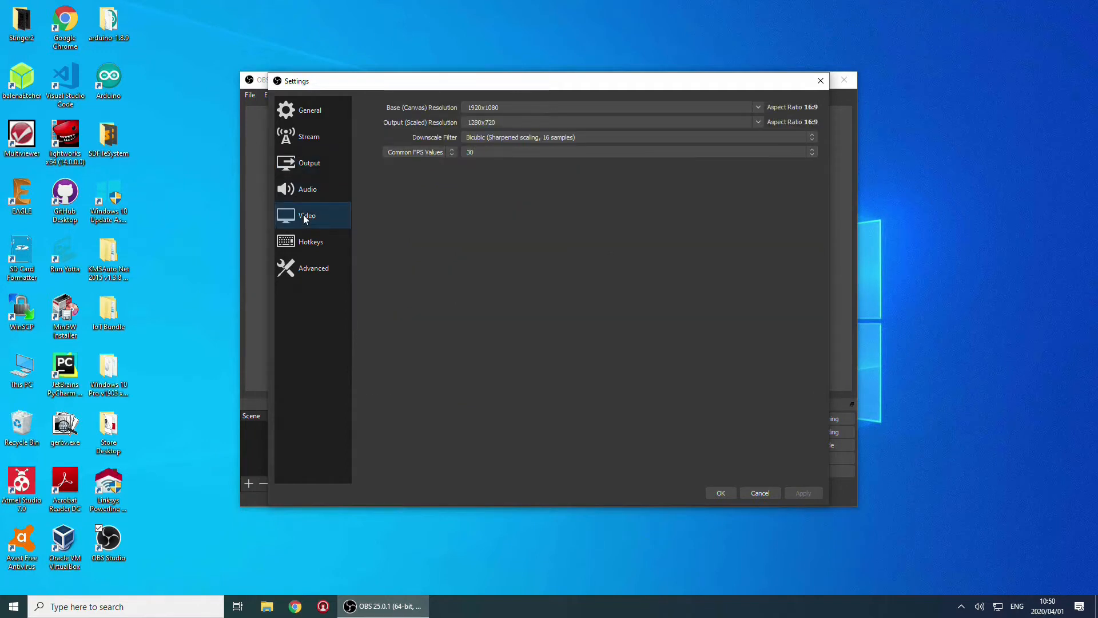
Set the output (scaled) resolution to 1920x1080 and save the settings
left_click(758, 123)
left_click(531, 131)
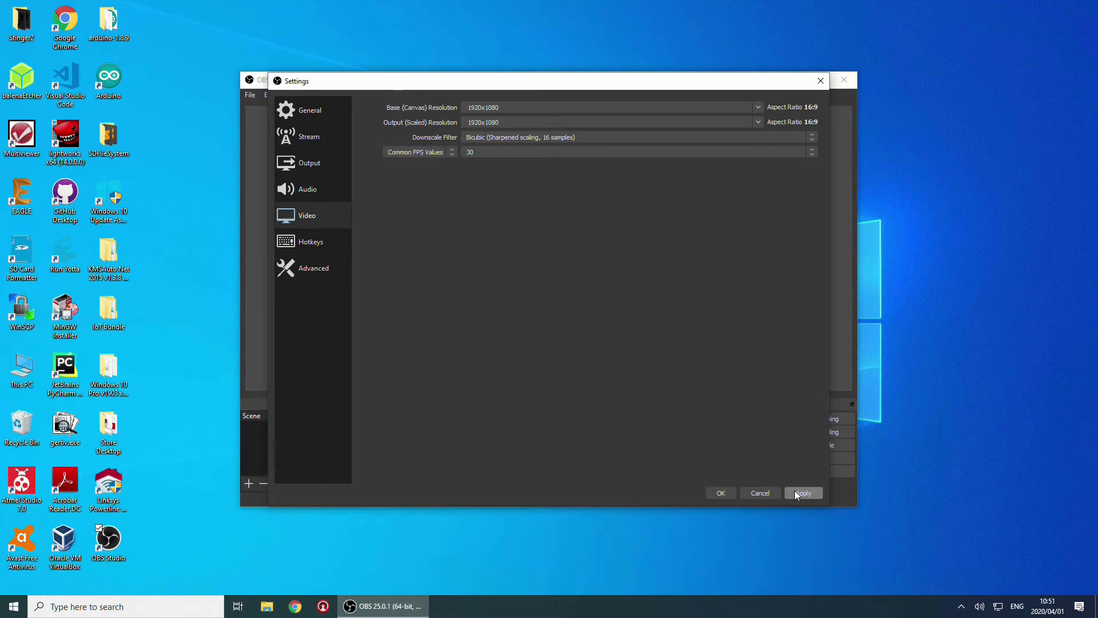
left_click(721, 493)
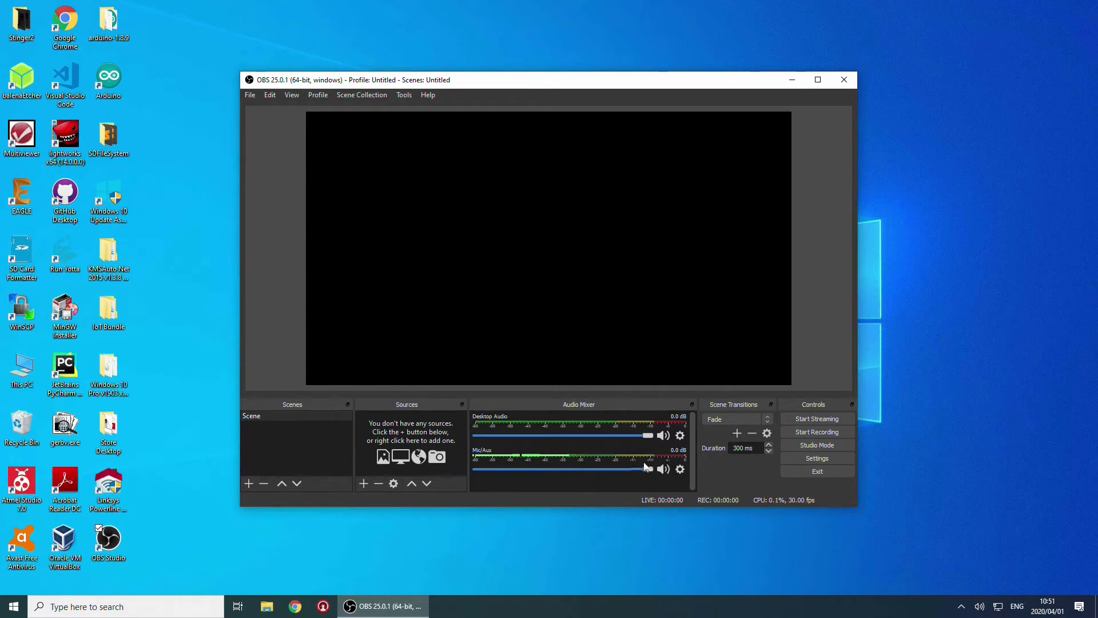
Add a Display Capture source capturing Display 1 at 1920x1080
left_click(365, 483)
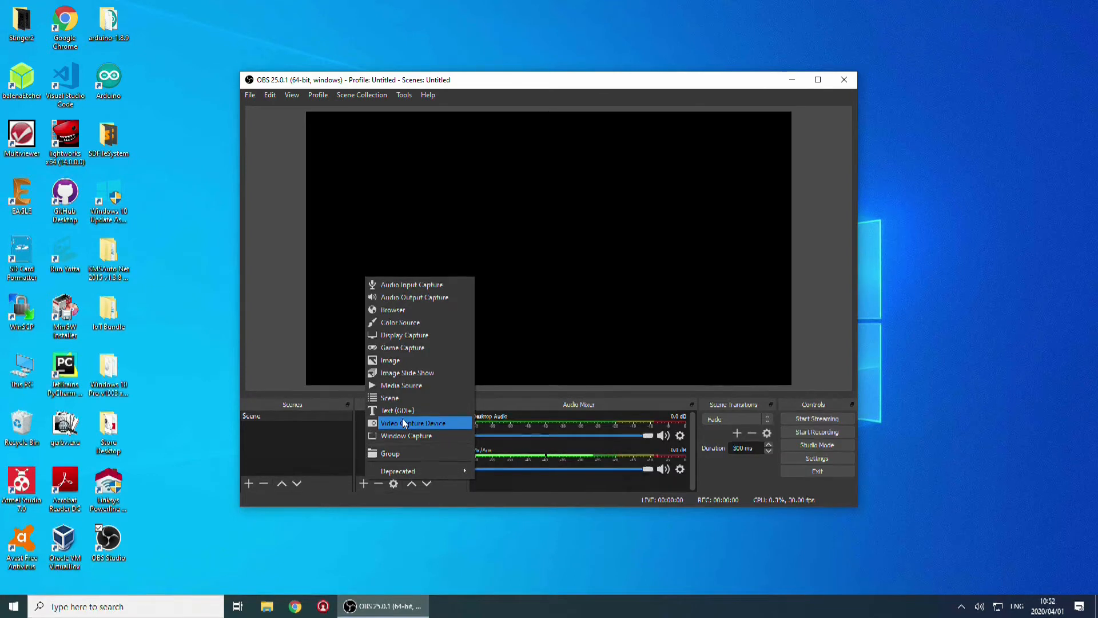
left_click(424, 335)
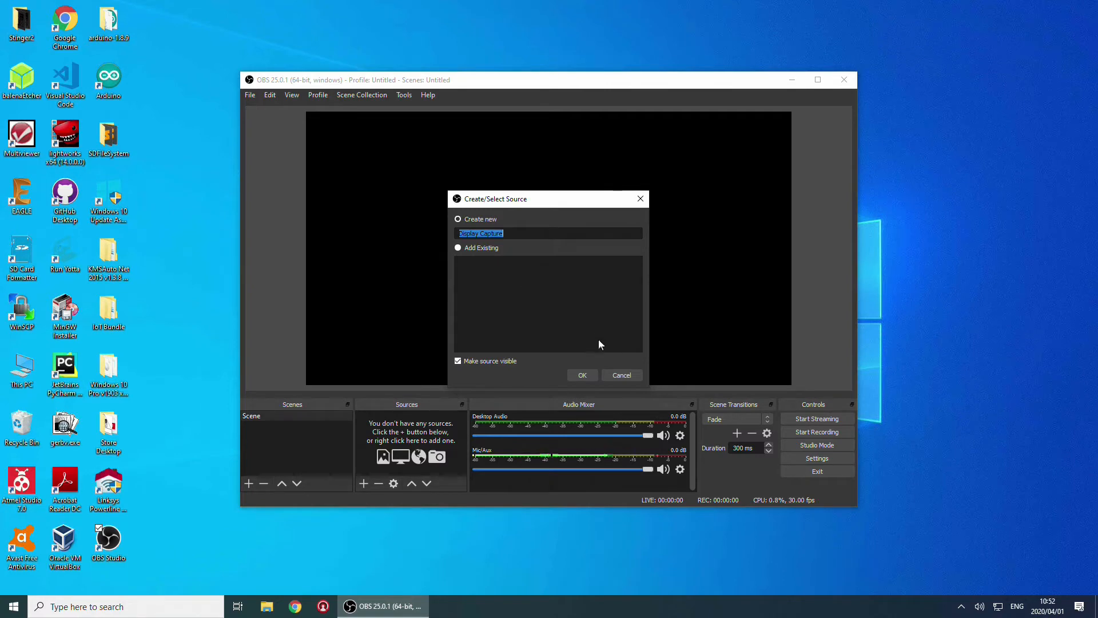
left_click(588, 375)
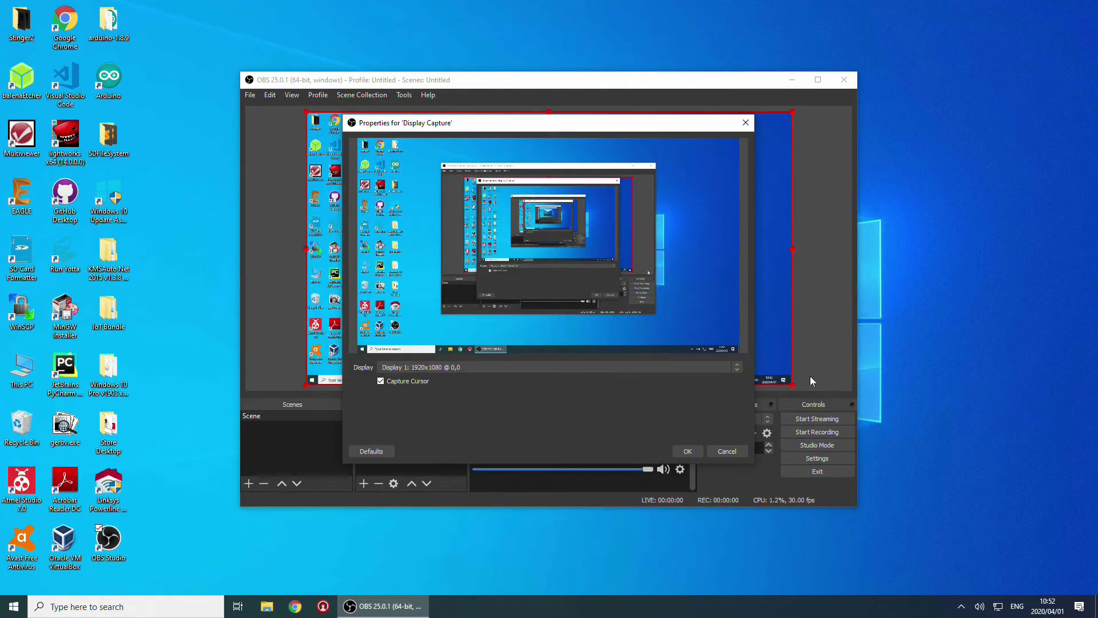
left_click(735, 368)
left_click(736, 367)
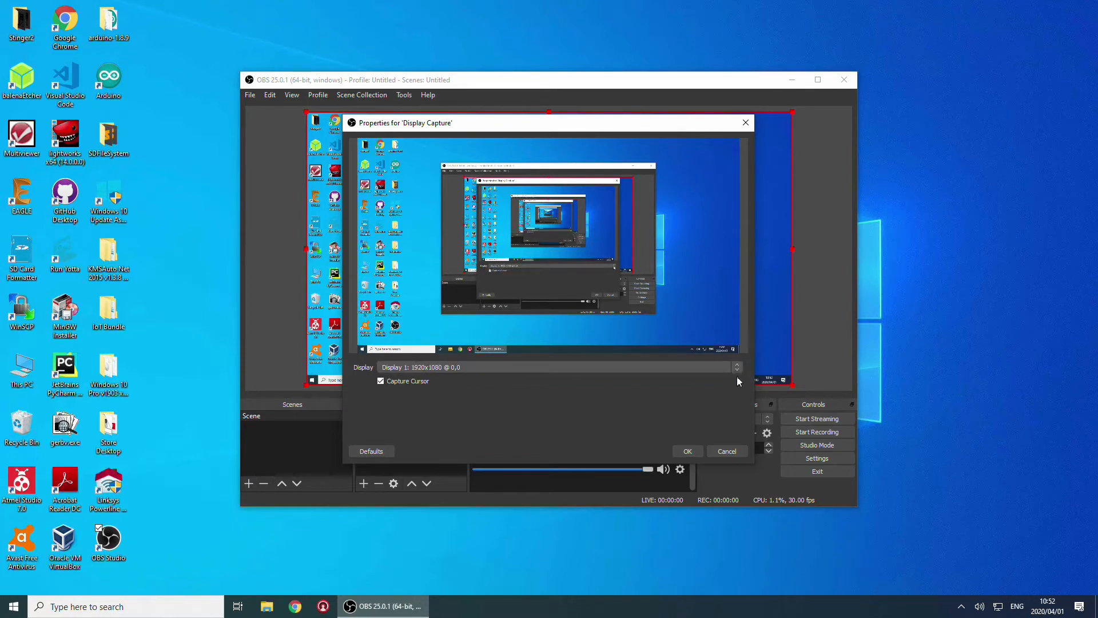
left_click(688, 451)
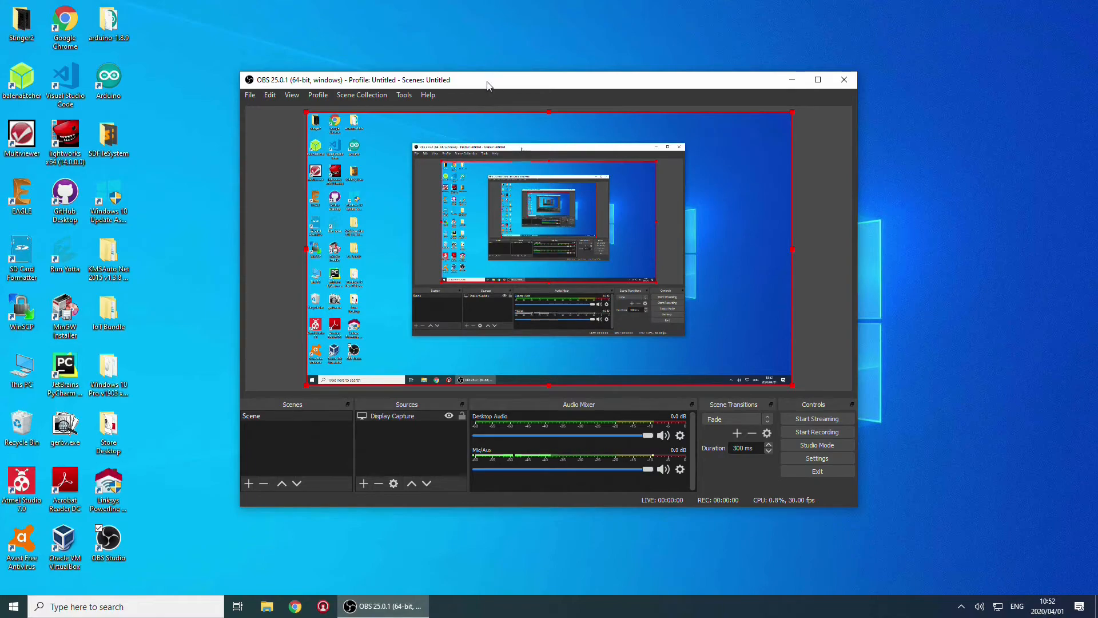
left_click_drag(487, 86, 462, 99)
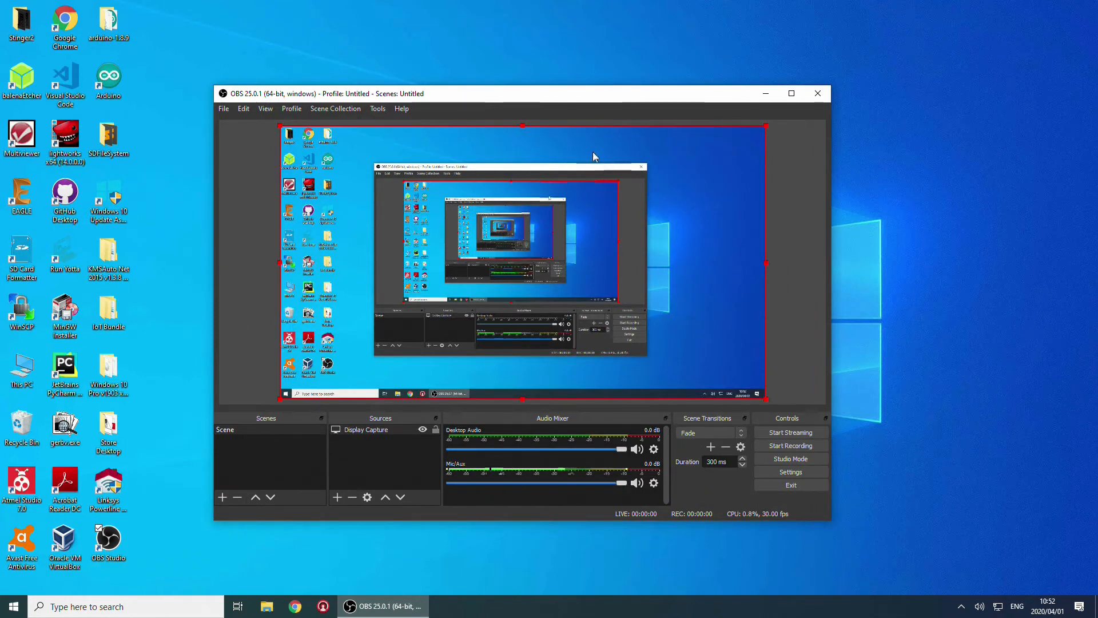
Add a Video Capture Device source using the Lenovo USB2.0 UVC Camera
left_click(336, 495)
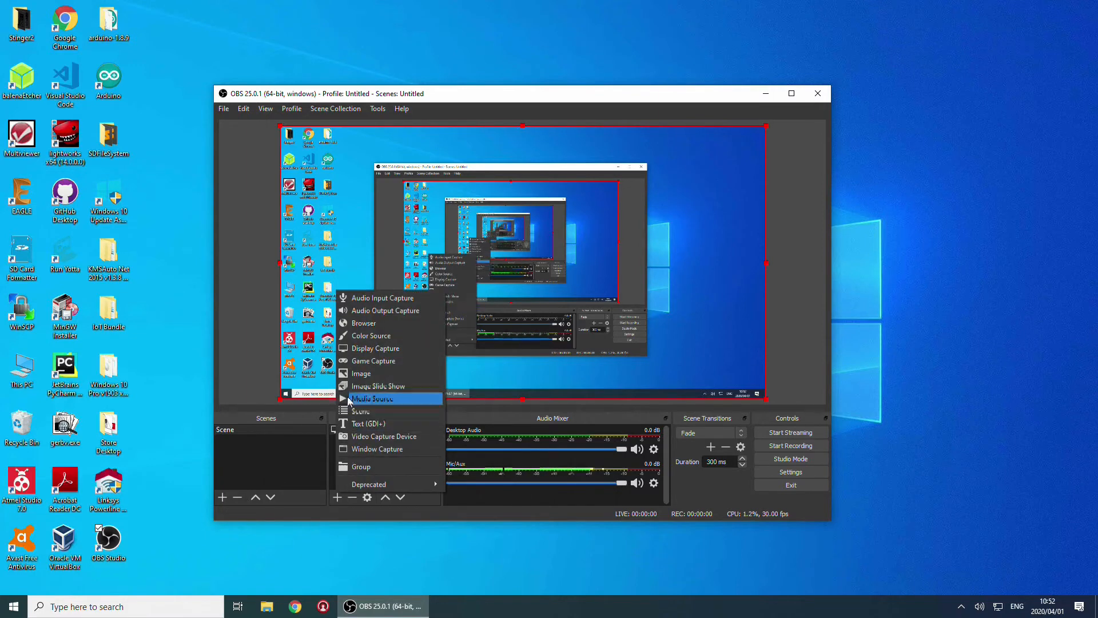
left_click(356, 436)
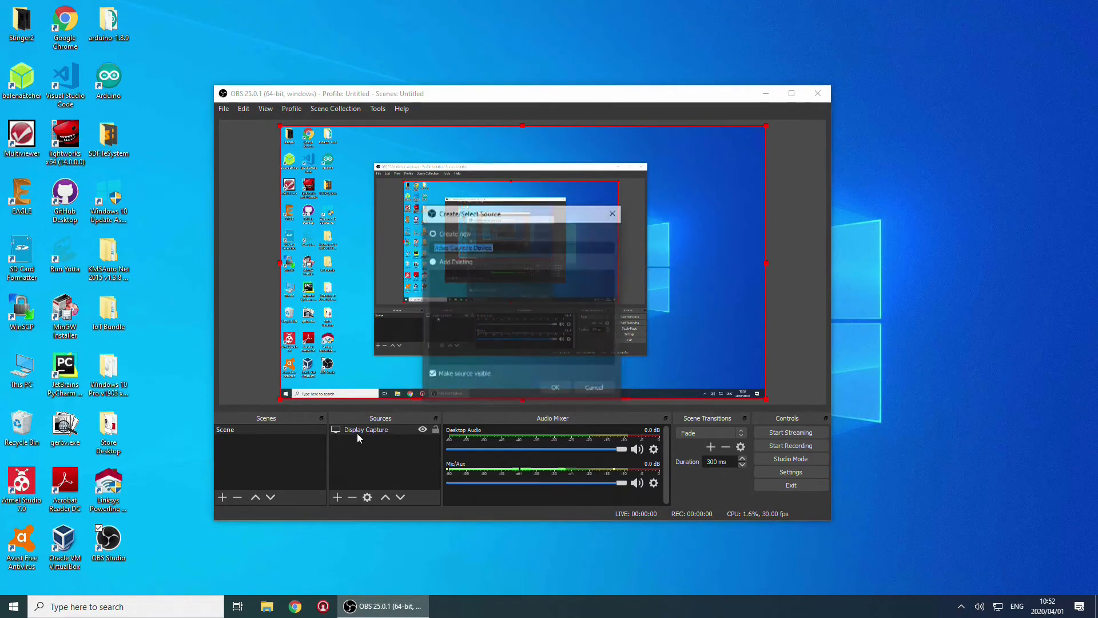
left_click(554, 388)
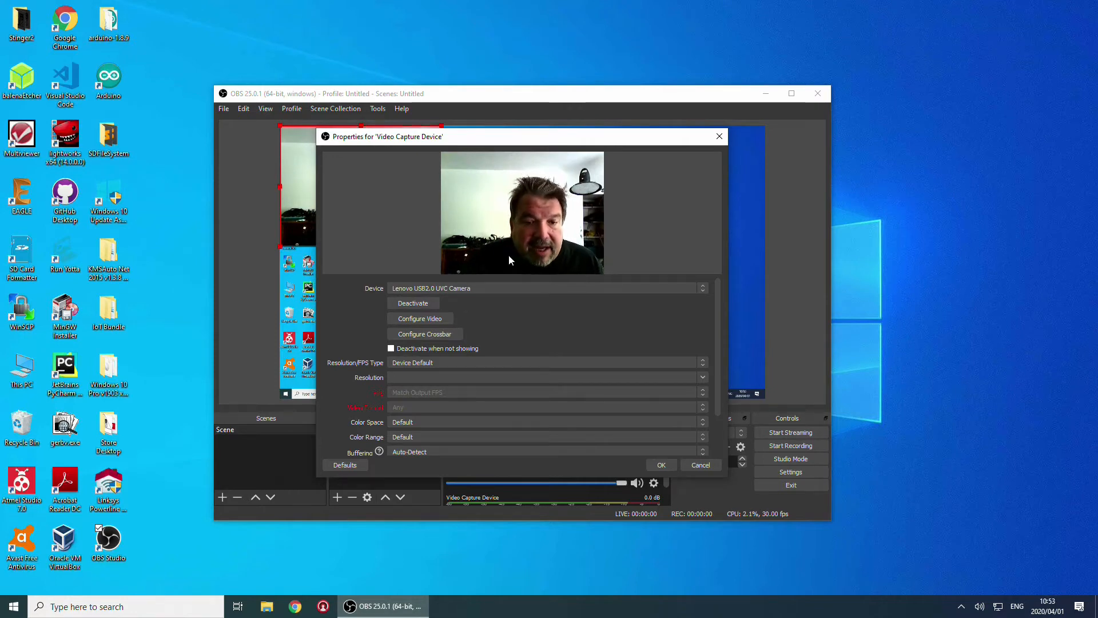
Confirm the webcam properties and drag the webcam image to the bottom-right corner
left_click(658, 465)
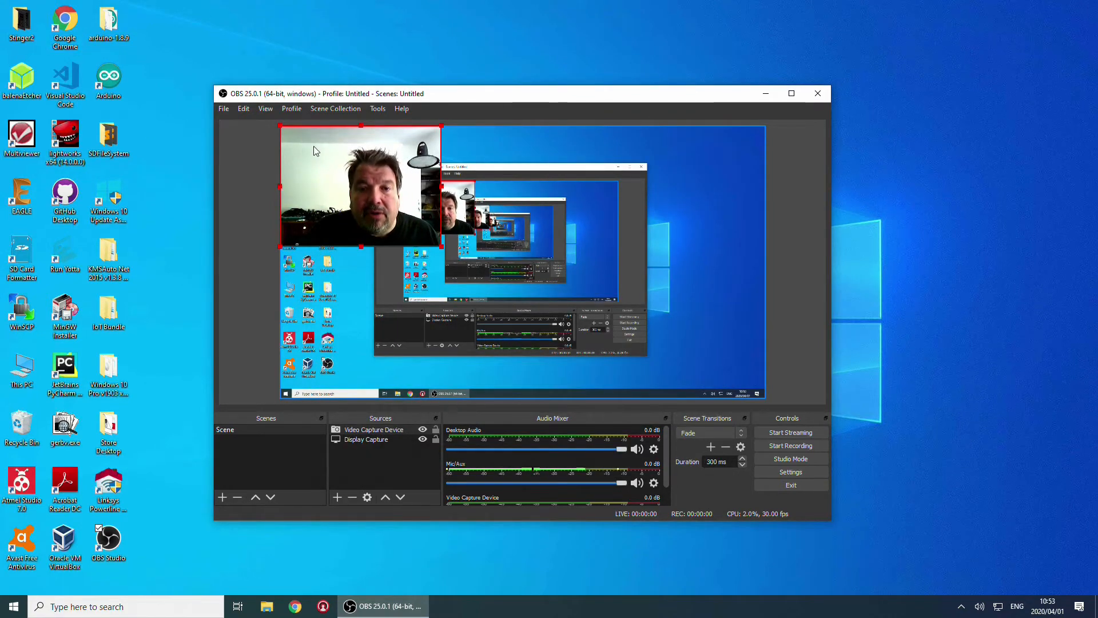
left_click_drag(313, 148, 688, 350)
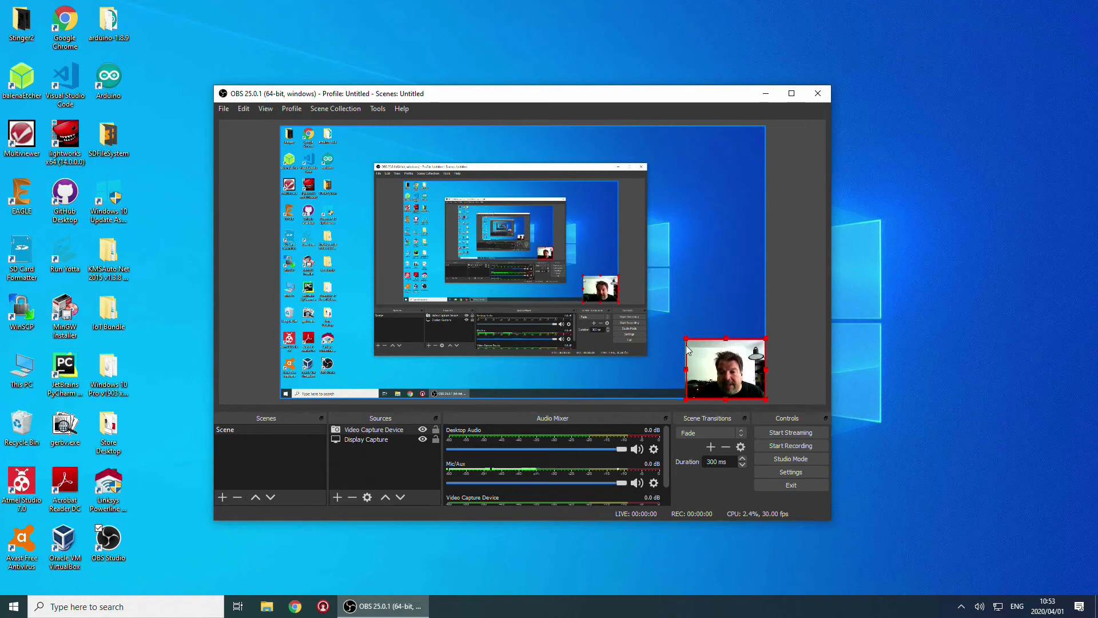
Drag the webcam source's corner handle to fit it as a small bottom-right overlay
left_click_drag(687, 348, 675, 350)
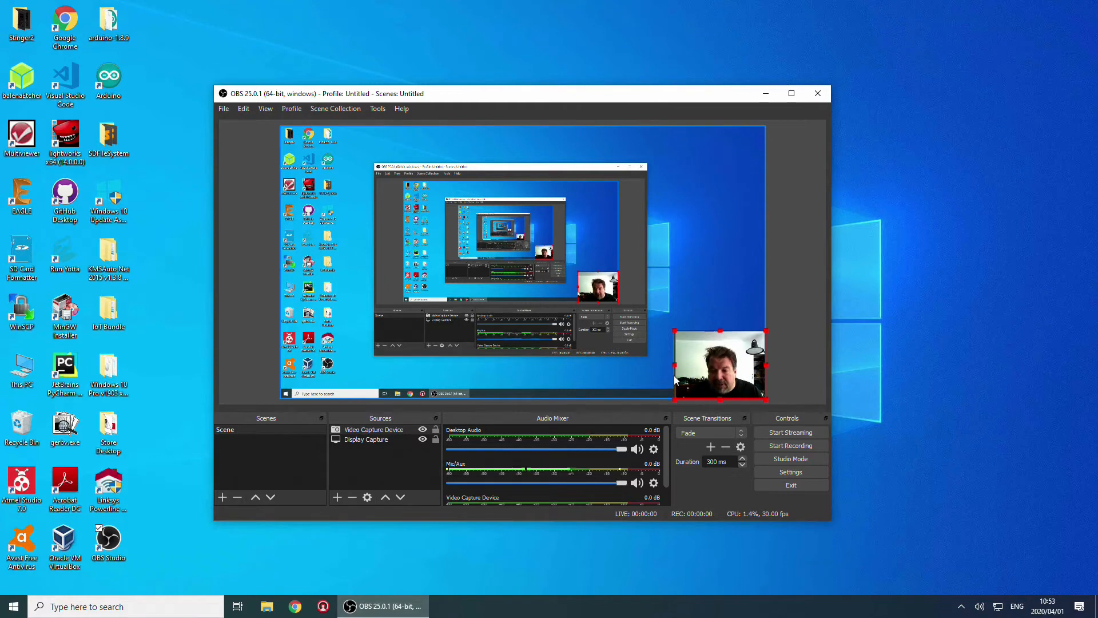
Start recording the OBS scene
left_click(796, 451)
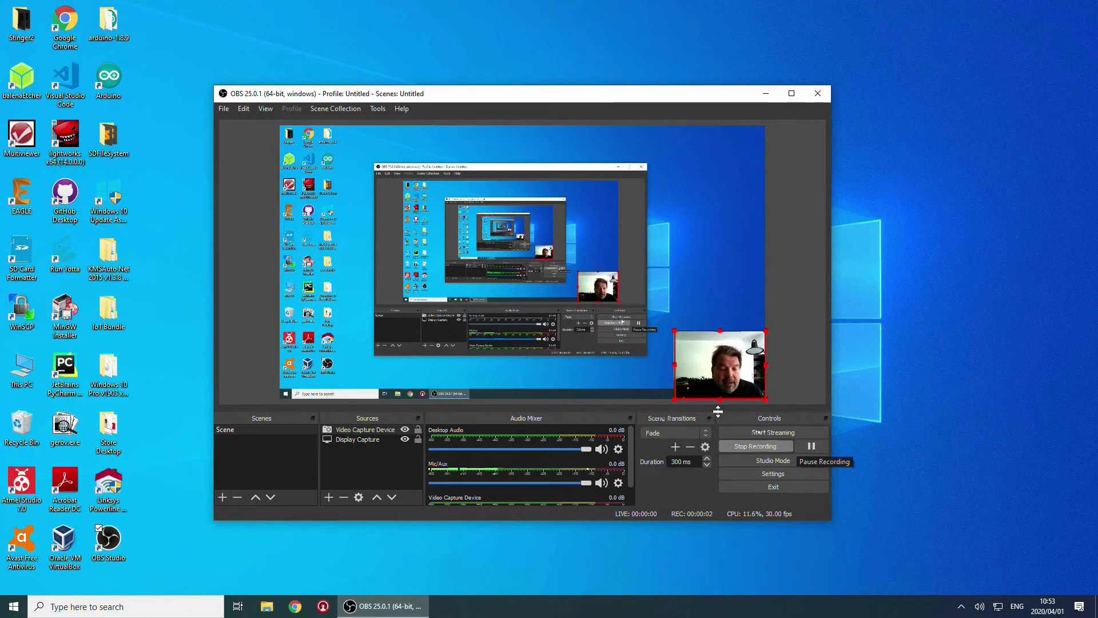
Open a new blank Google Chrome window
left_click(294, 607)
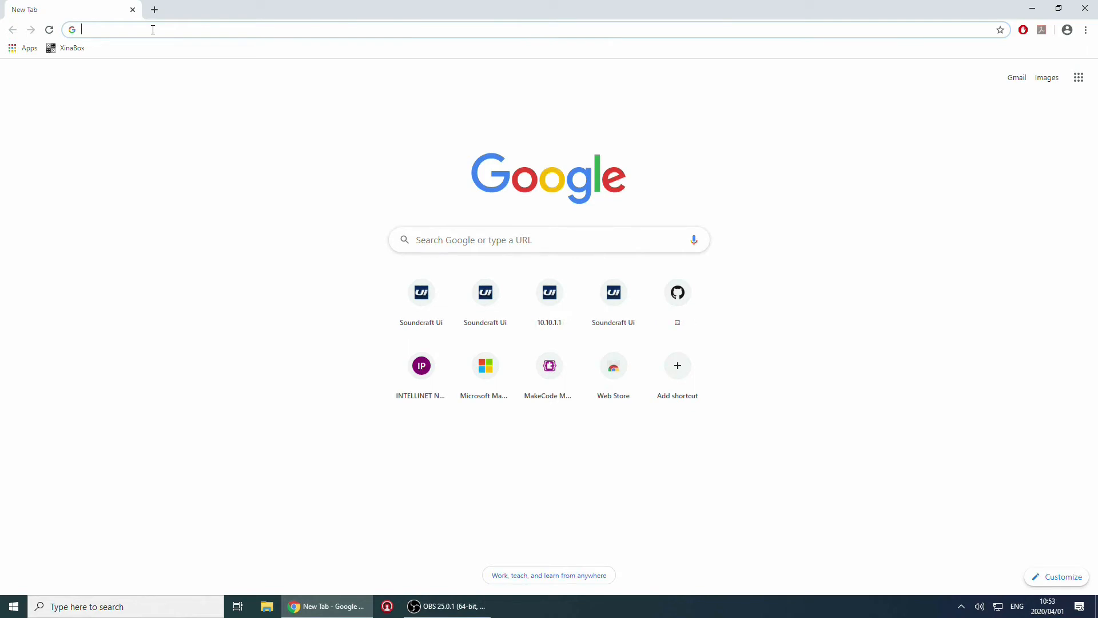
Load makecode.xinabox.cc and create a New Project for the xinabox-cc03 board
type("mak")
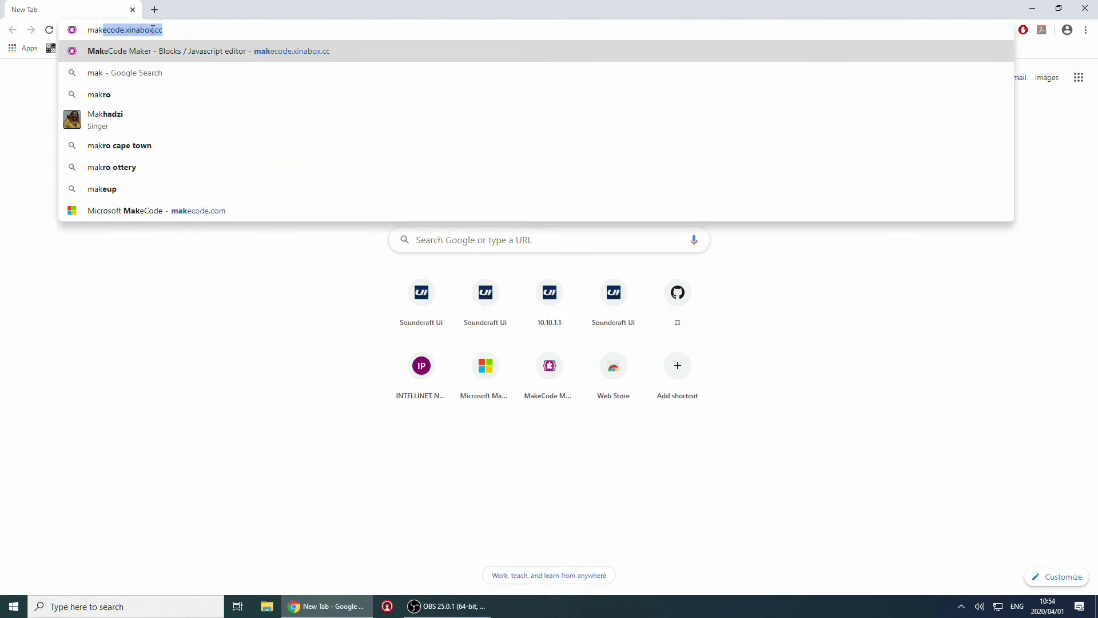
key("Return")
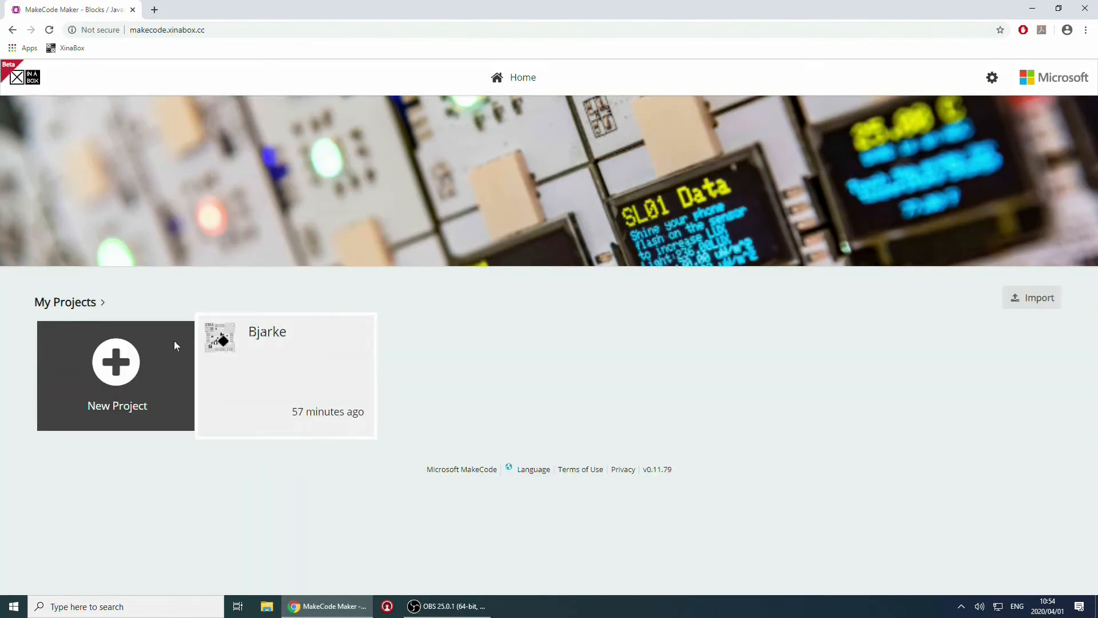
left_click(175, 342)
type("New Project")
left_click(644, 385)
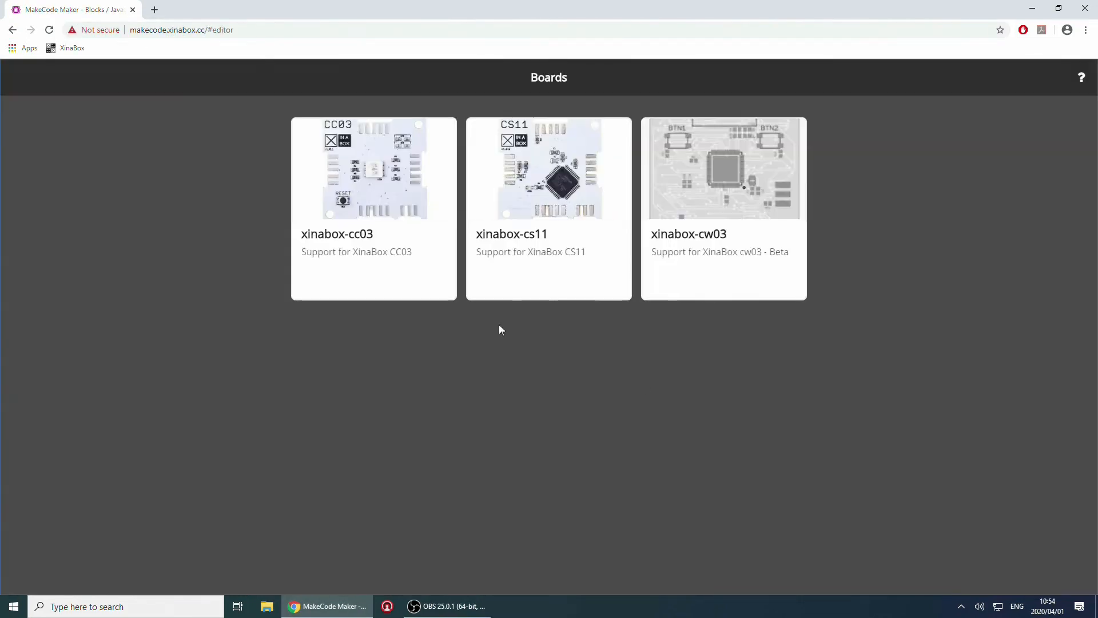
left_click(414, 265)
In Blocks, make a new variable, set it to 9 inside forever, then minimise Chrome
left_click(507, 77)
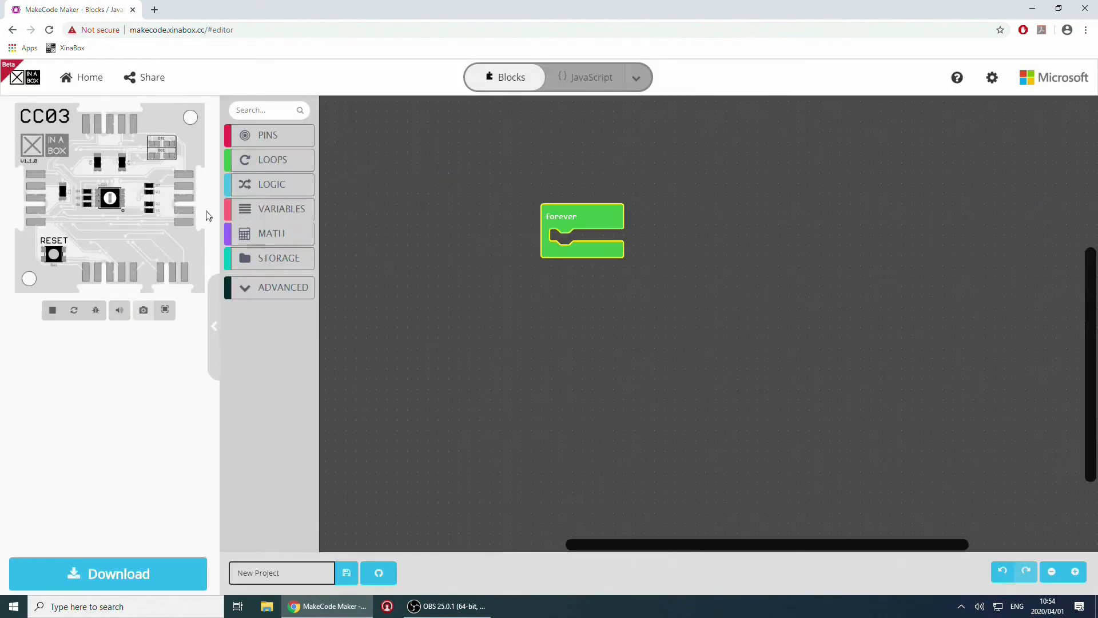
left_click(282, 209)
left_click(382, 143)
left_click(469, 328)
type("John")
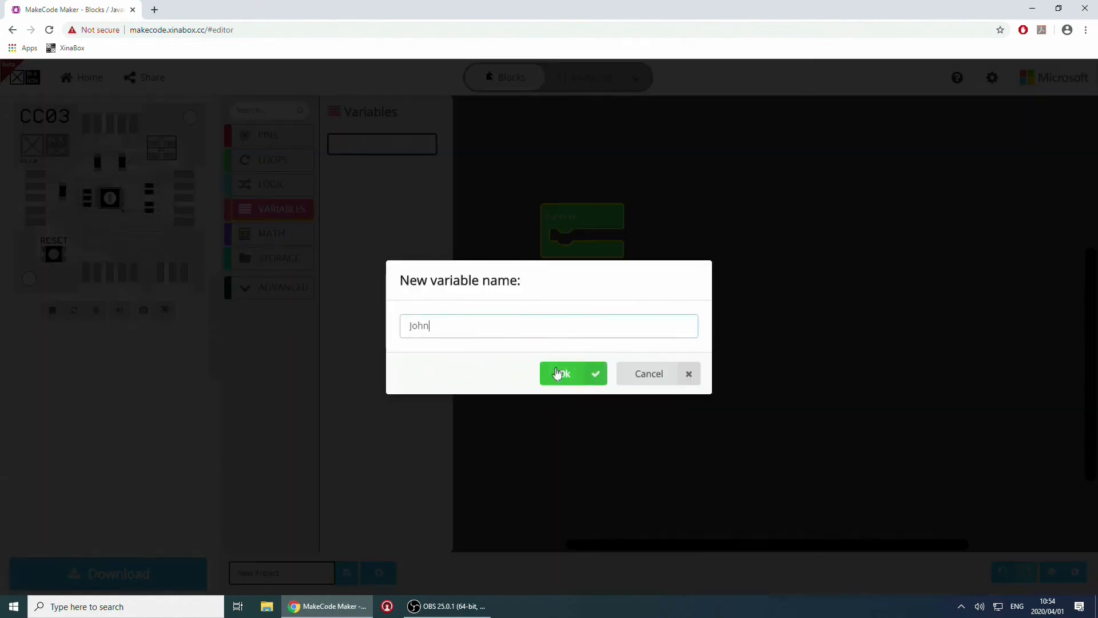
left_click(559, 376)
left_click_drag(425, 204, 657, 250)
left_click_drag(571, 364, 577, 365)
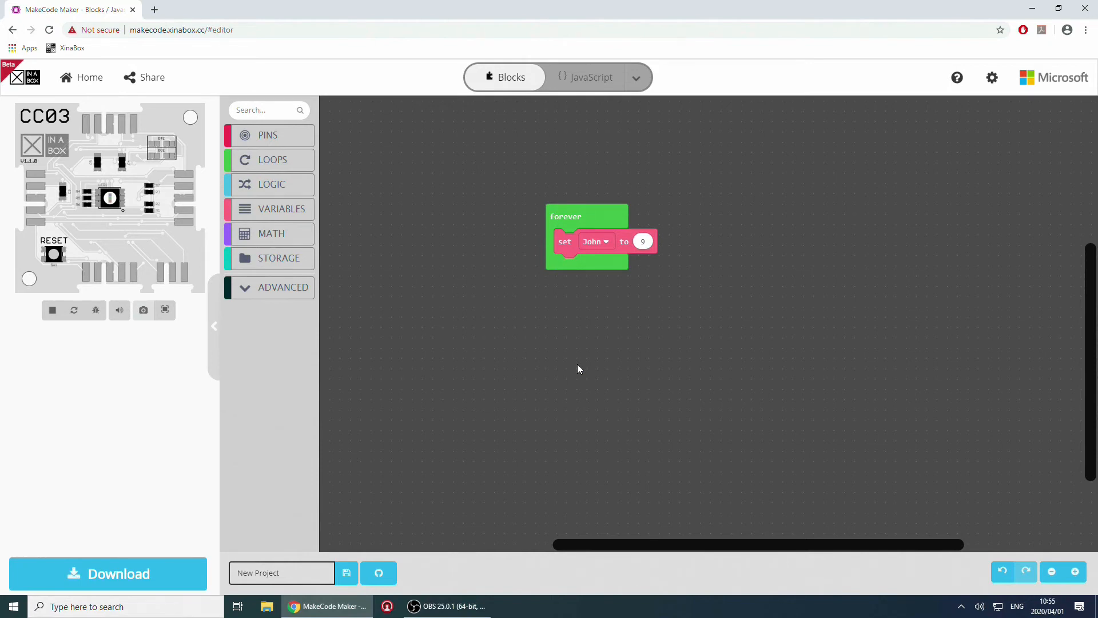
left_click(1031, 8)
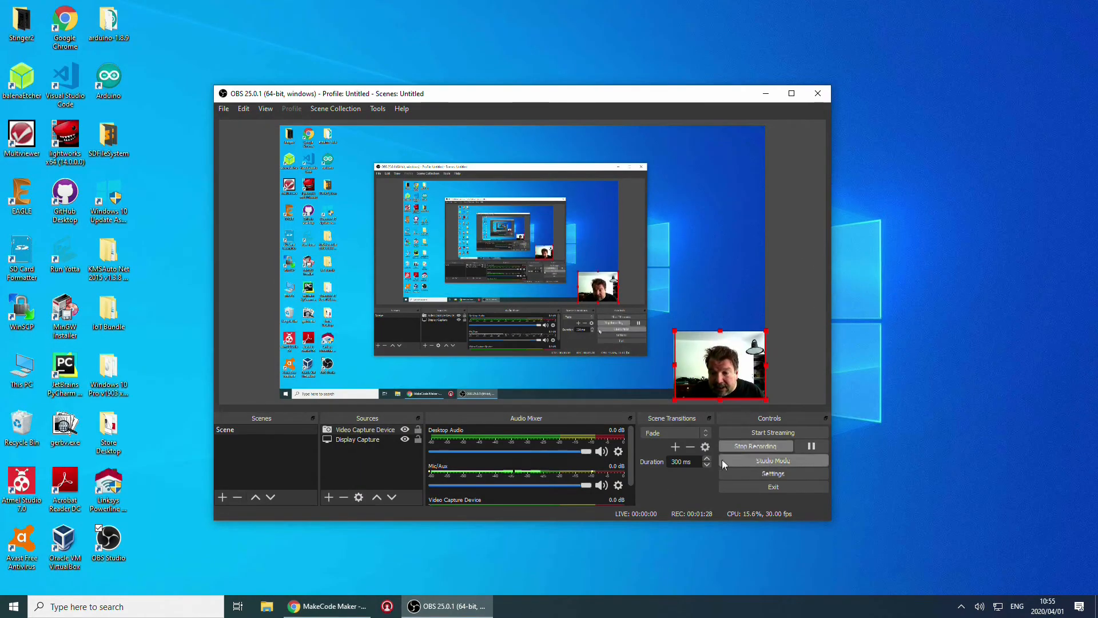
Stop the OBS recording from the Controls panel
left_click(736, 445)
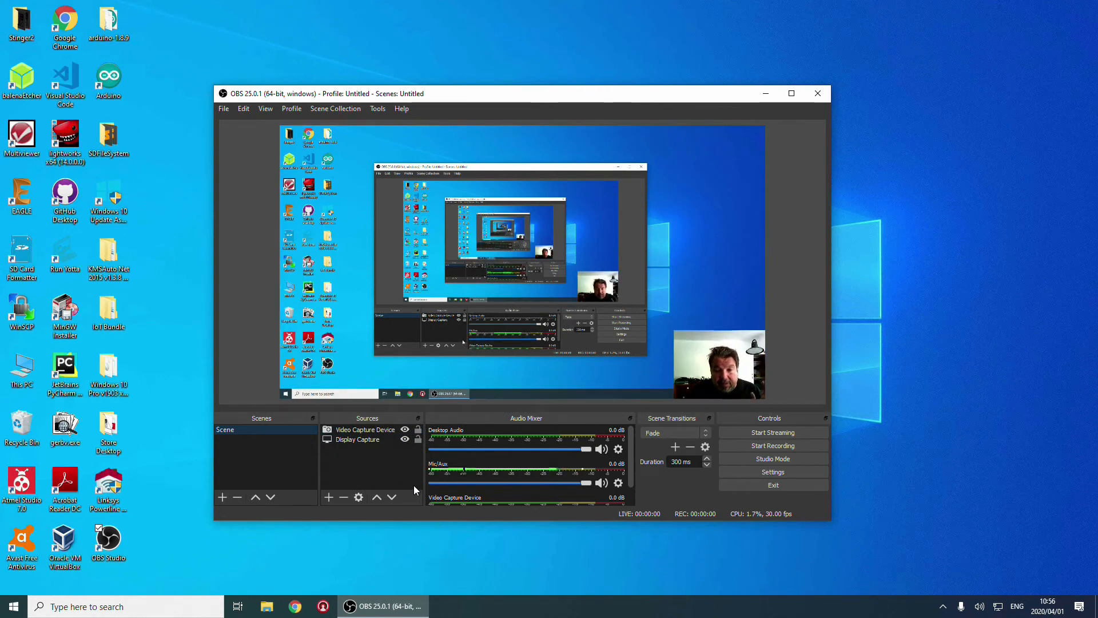
Open the recordings folder via File > Show Recordings, then close OBS Studio
left_click(222, 110)
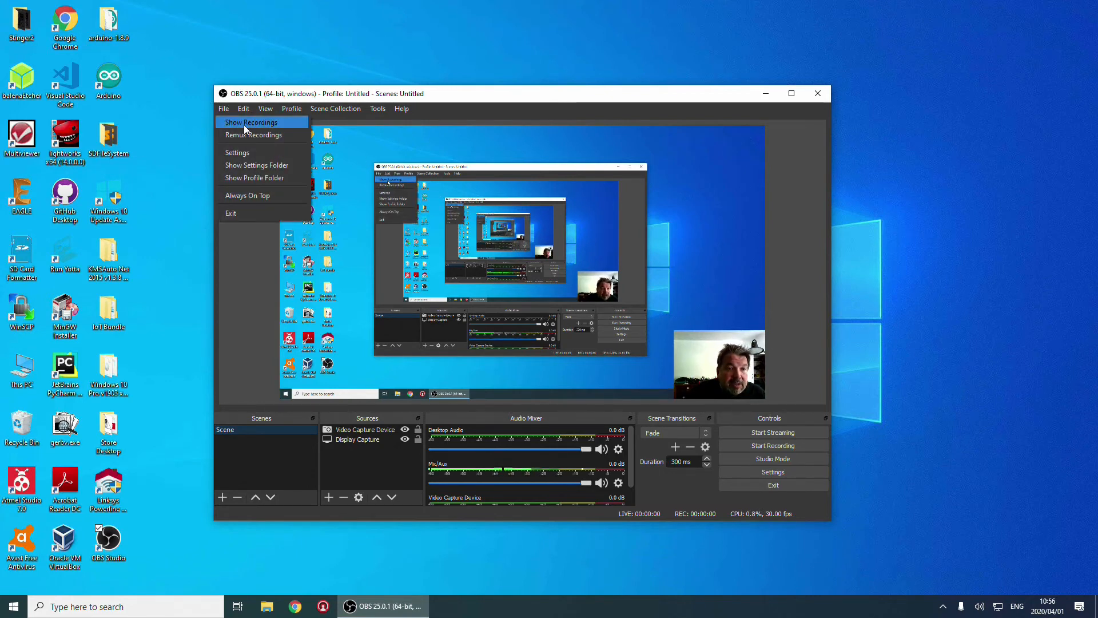
left_click(244, 125)
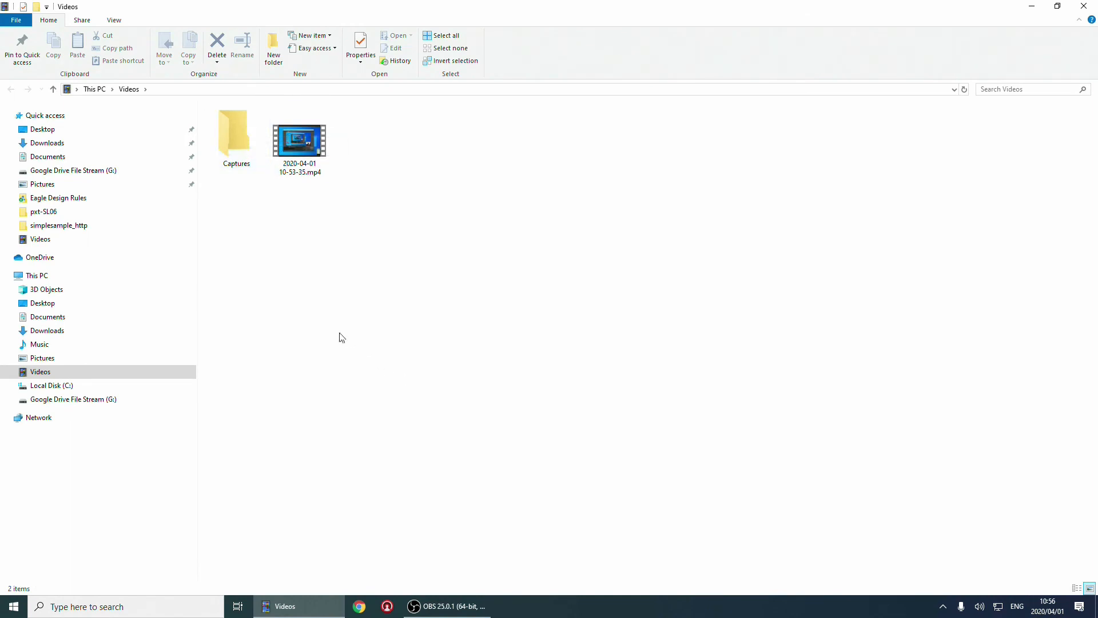
left_click(435, 606)
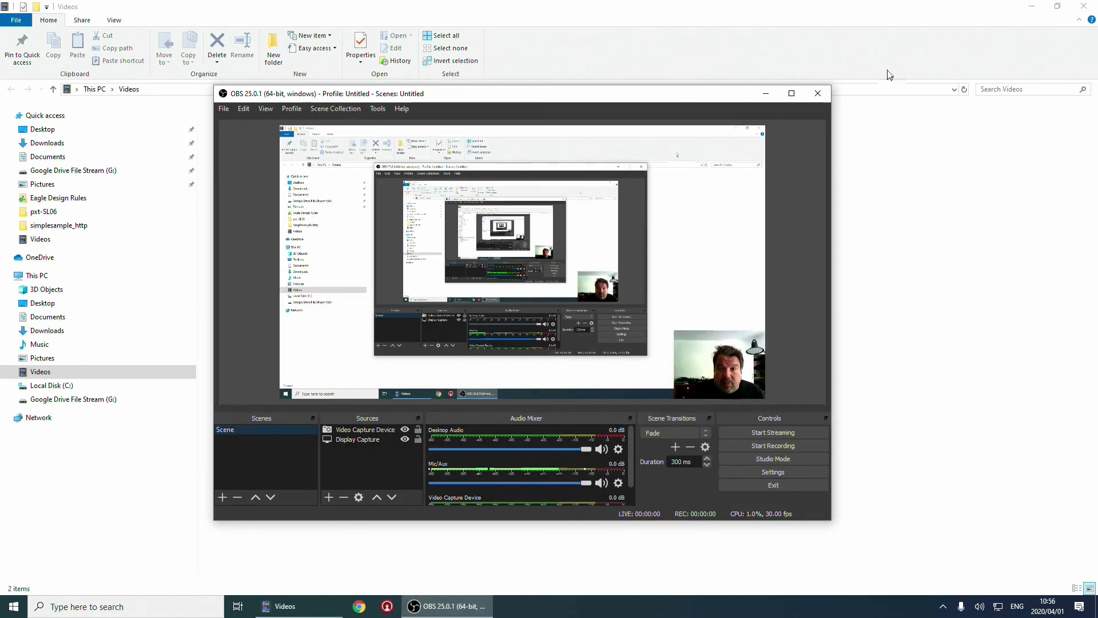
left_click(817, 93)
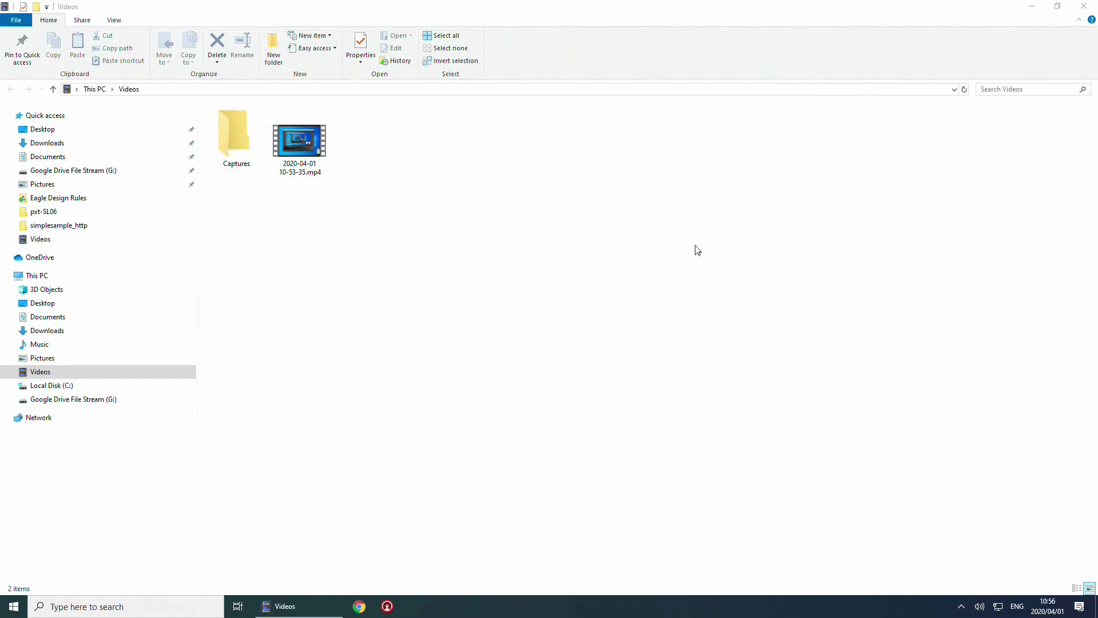
double_click(299, 142)
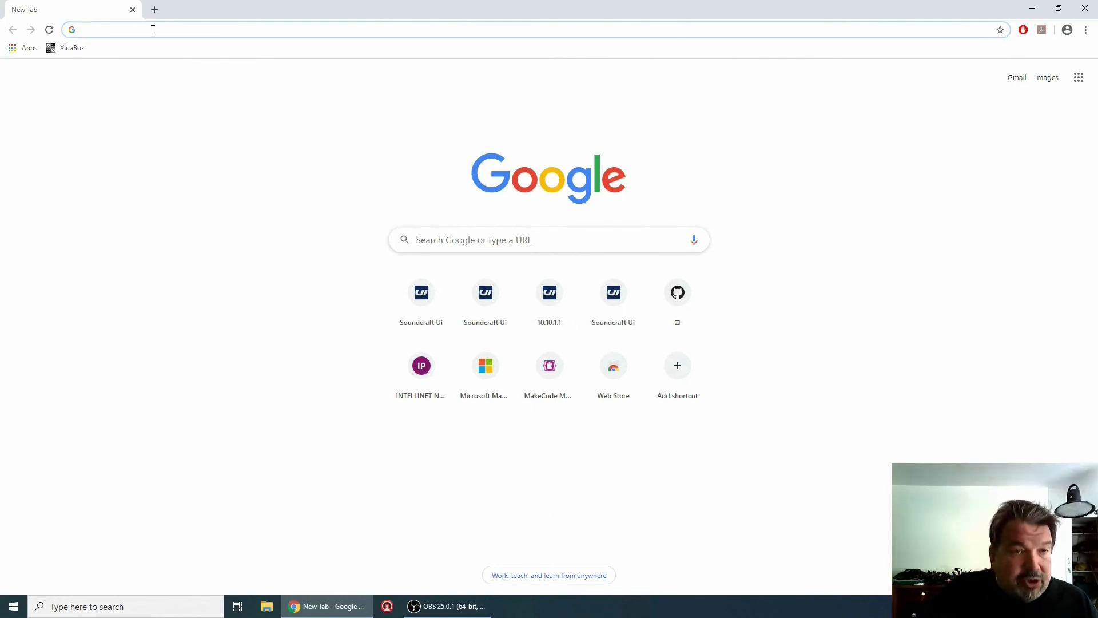
left_click(153, 30)
type("makecode.xinabox.cc")
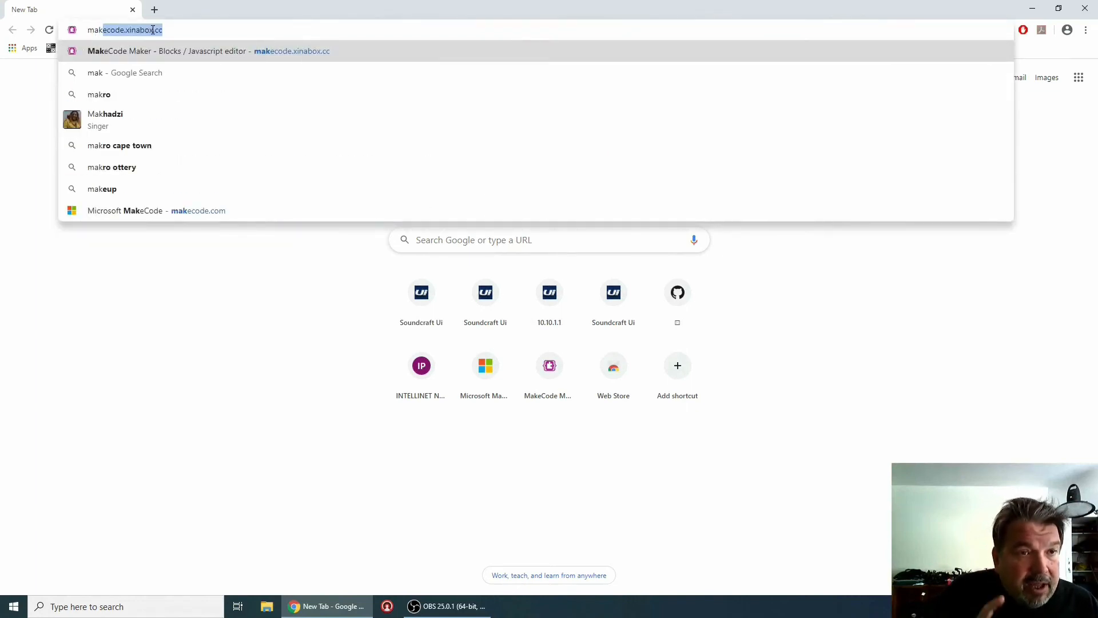
key("Return")
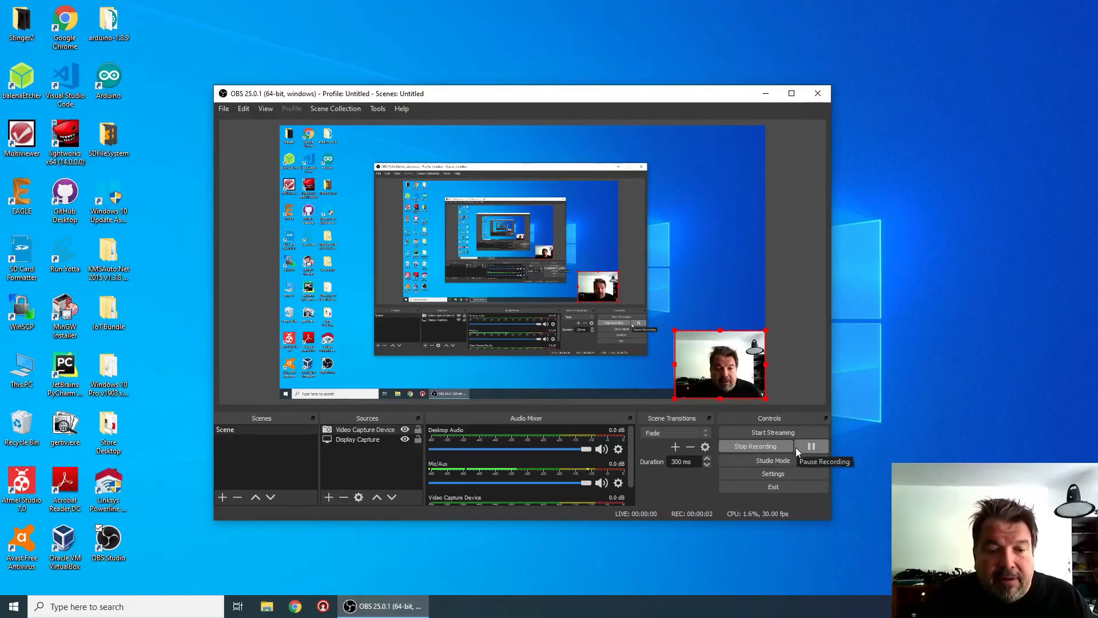
left_click(295, 606)
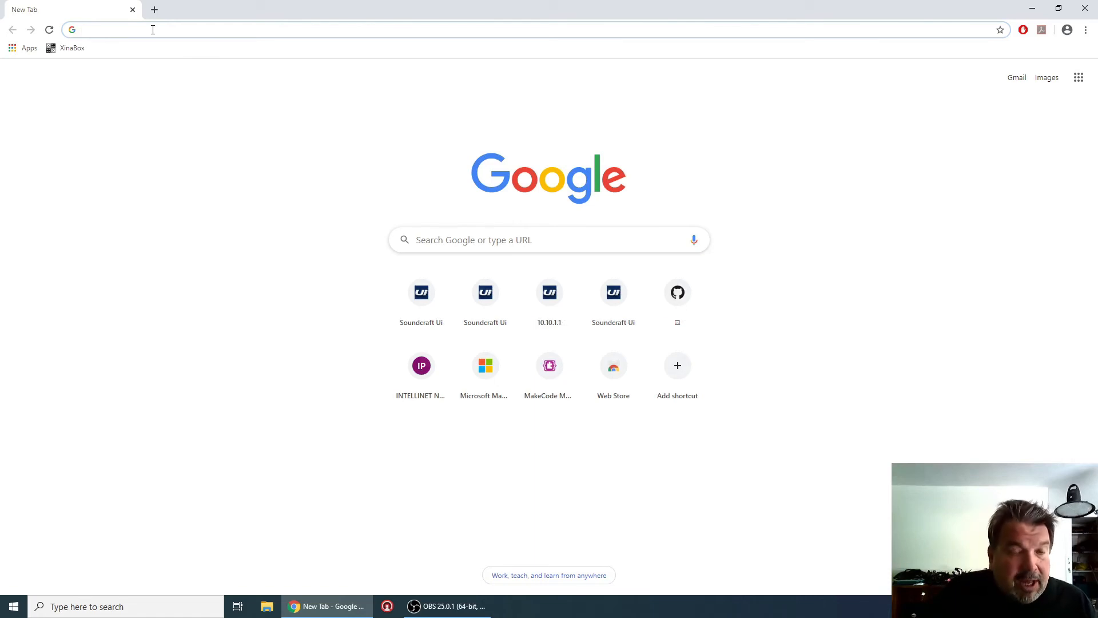
type("makecode.xinabox.cc")
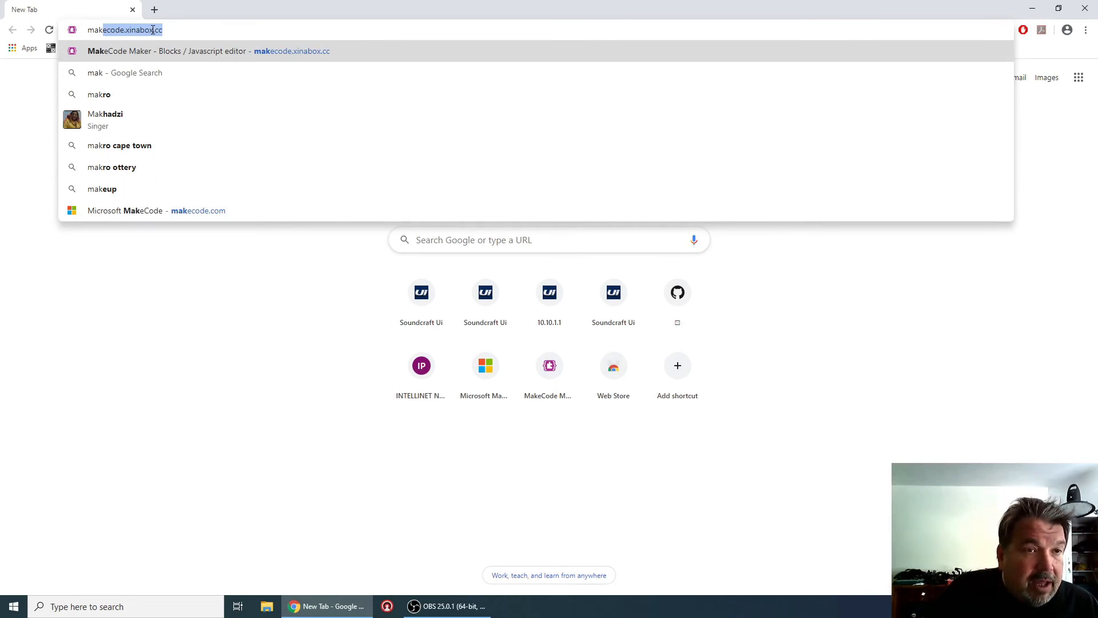
key("Return")
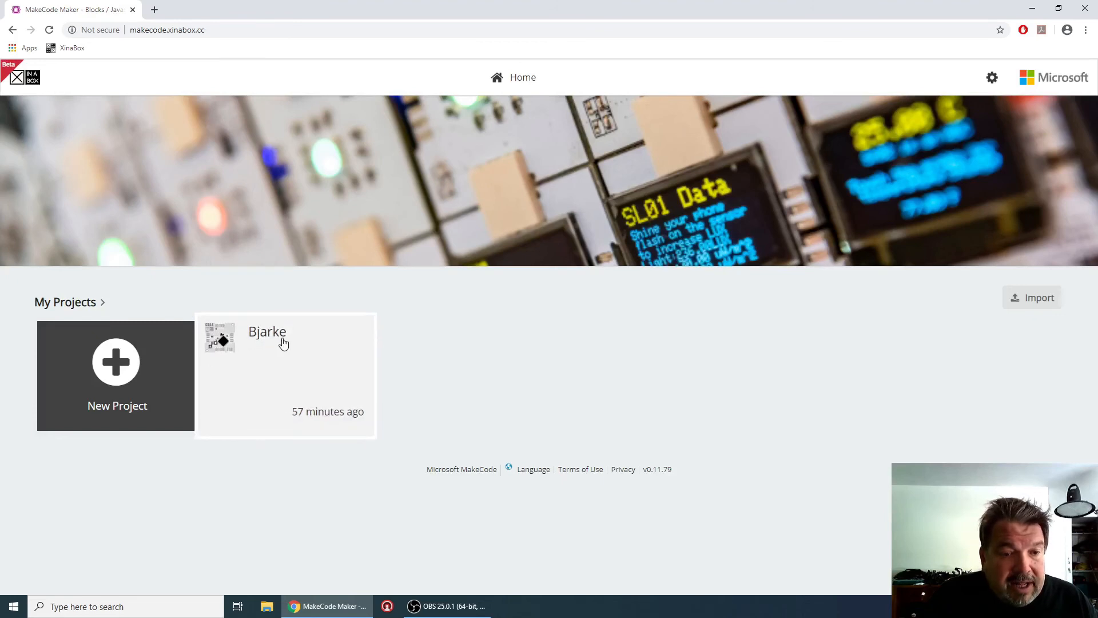
left_click(127, 362)
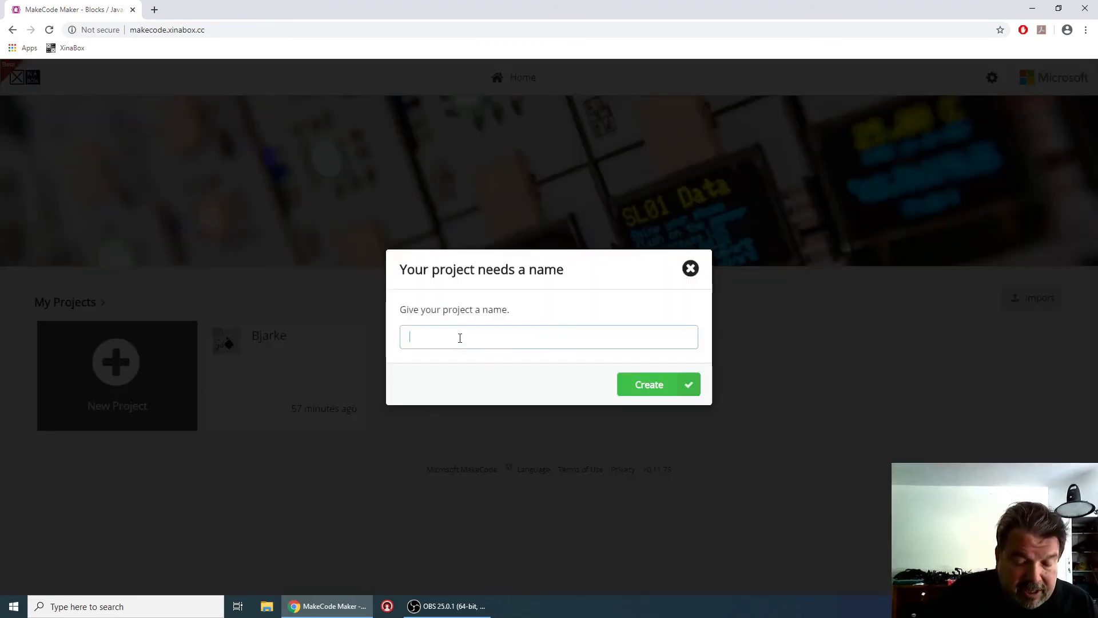
type("New Project")
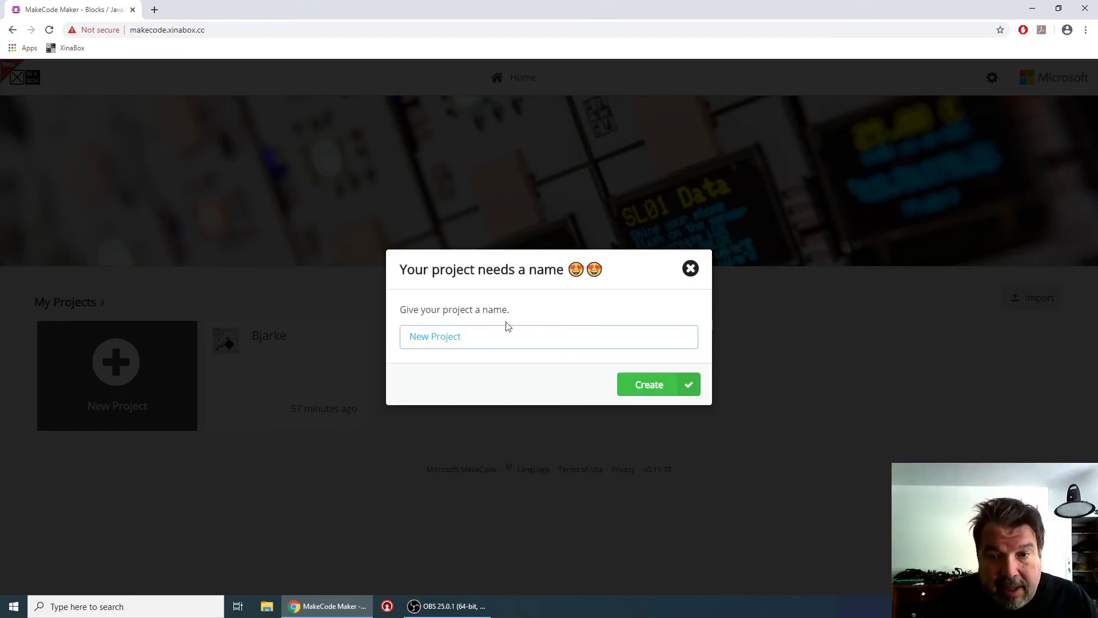
left_click(646, 384)
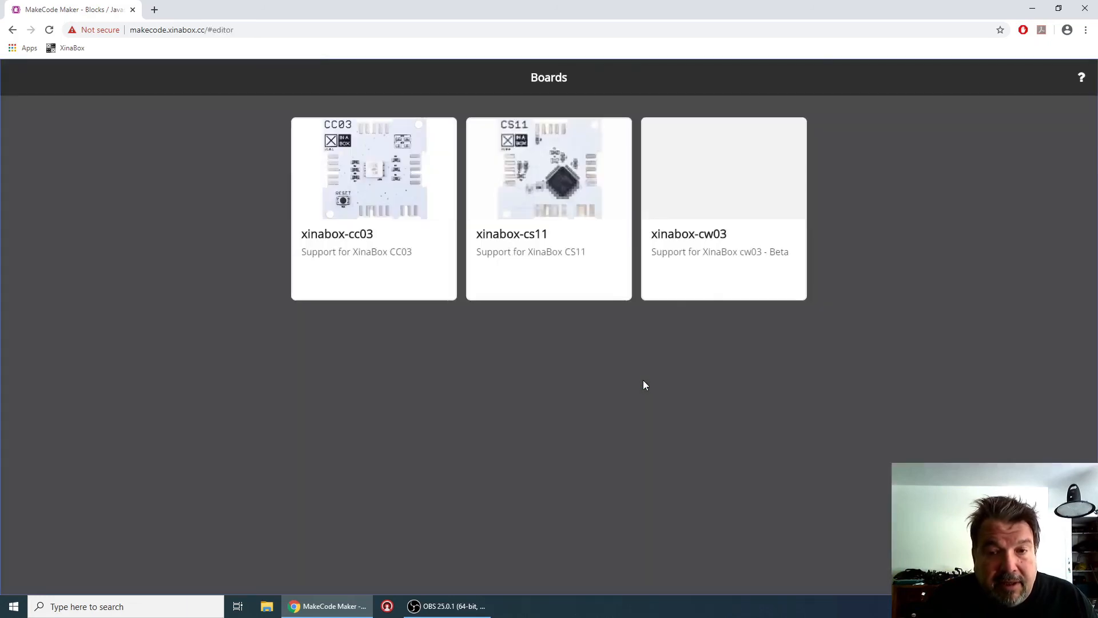
left_click(394, 200)
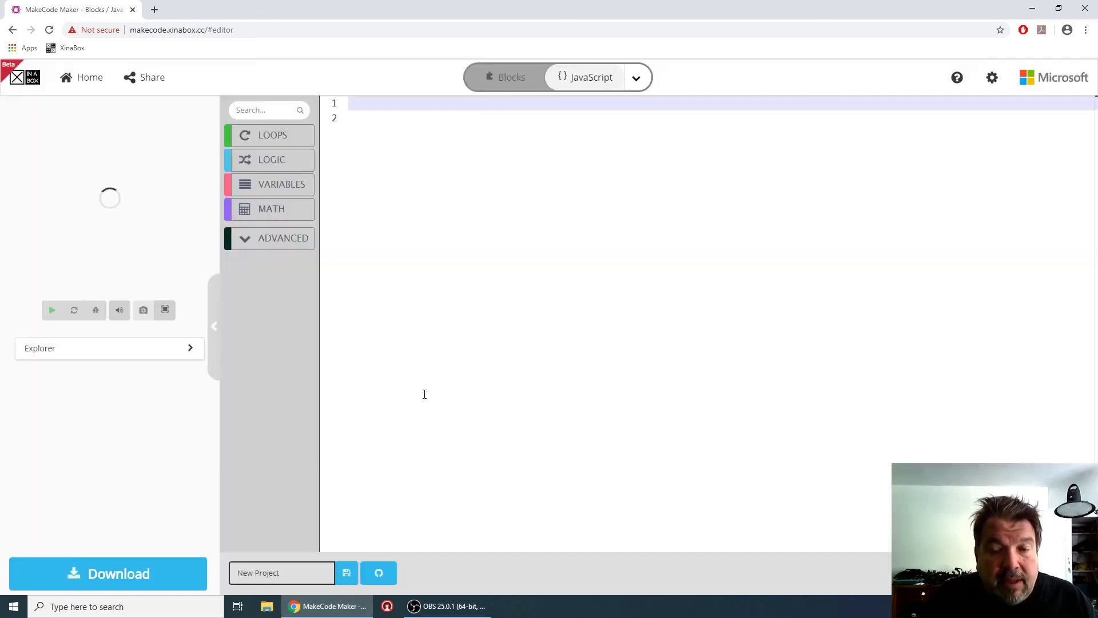
left_click(506, 80)
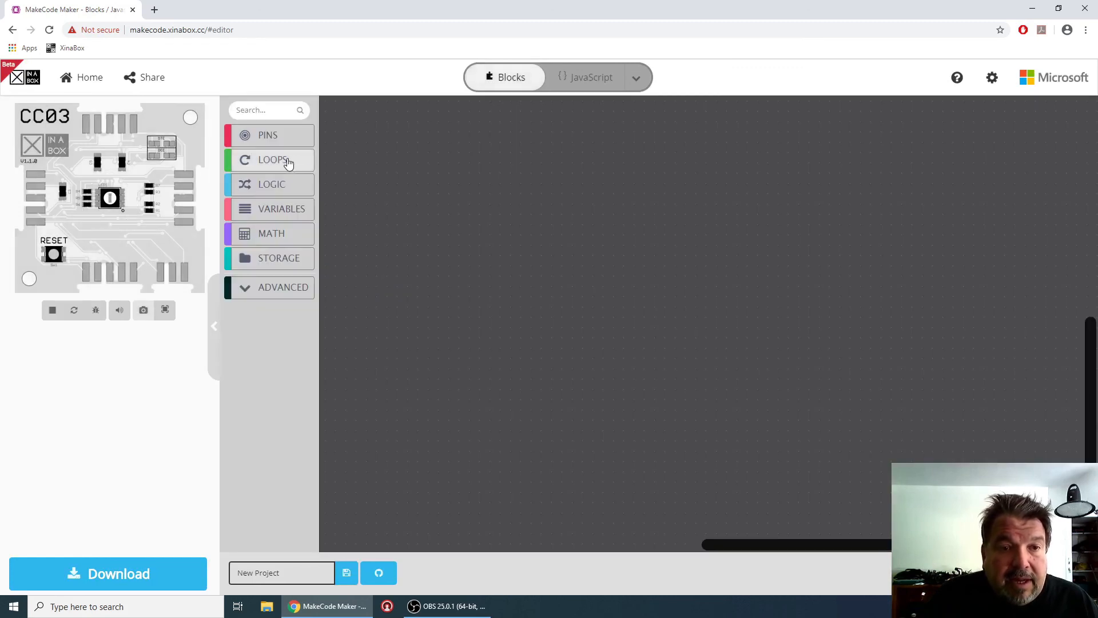
left_click(287, 161)
left_click_drag(632, 260, 632, 260)
left_click(267, 210)
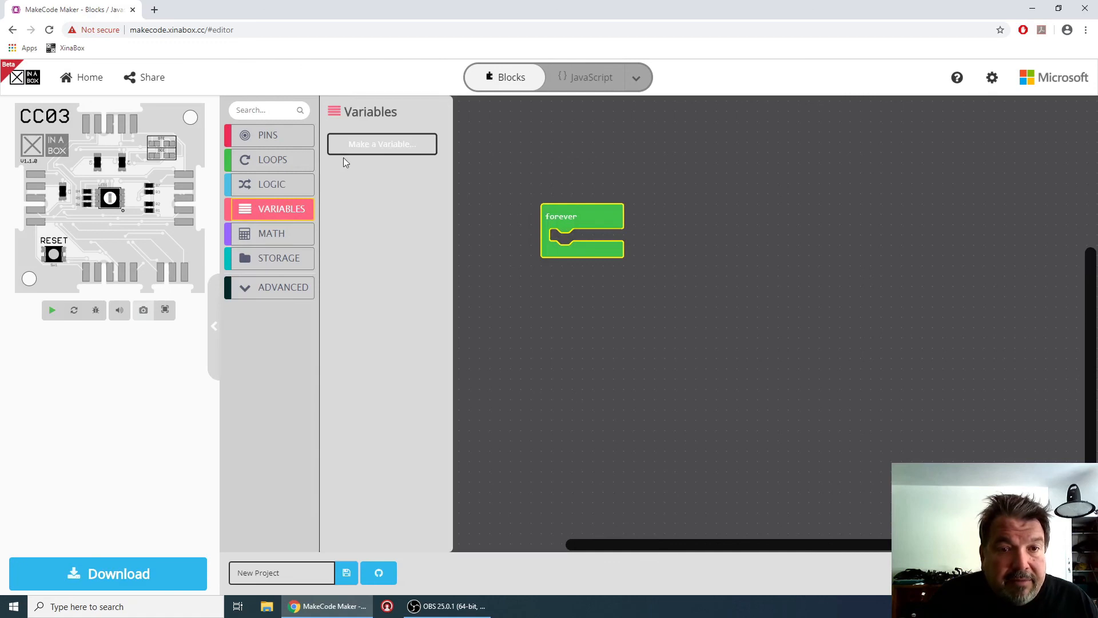
left_click(363, 147)
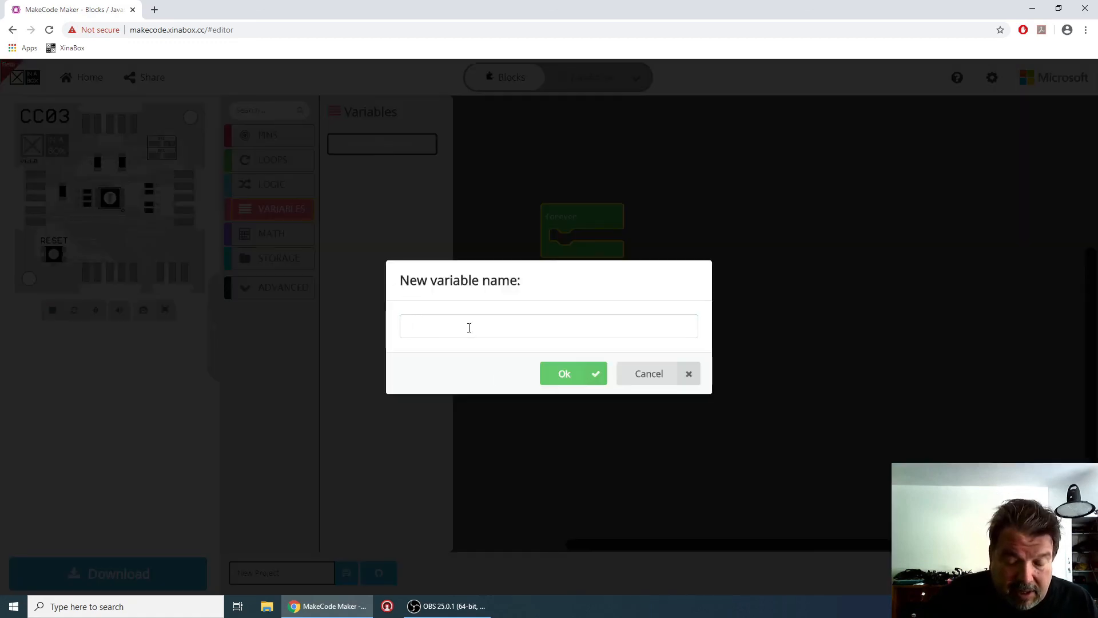
type("John")
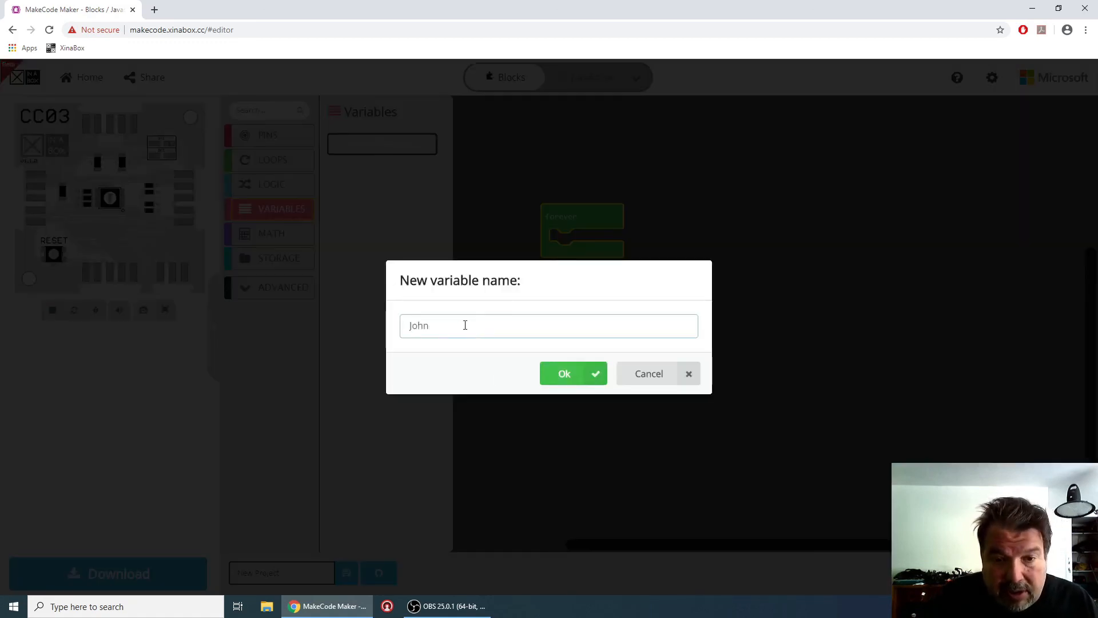
left_click(558, 370)
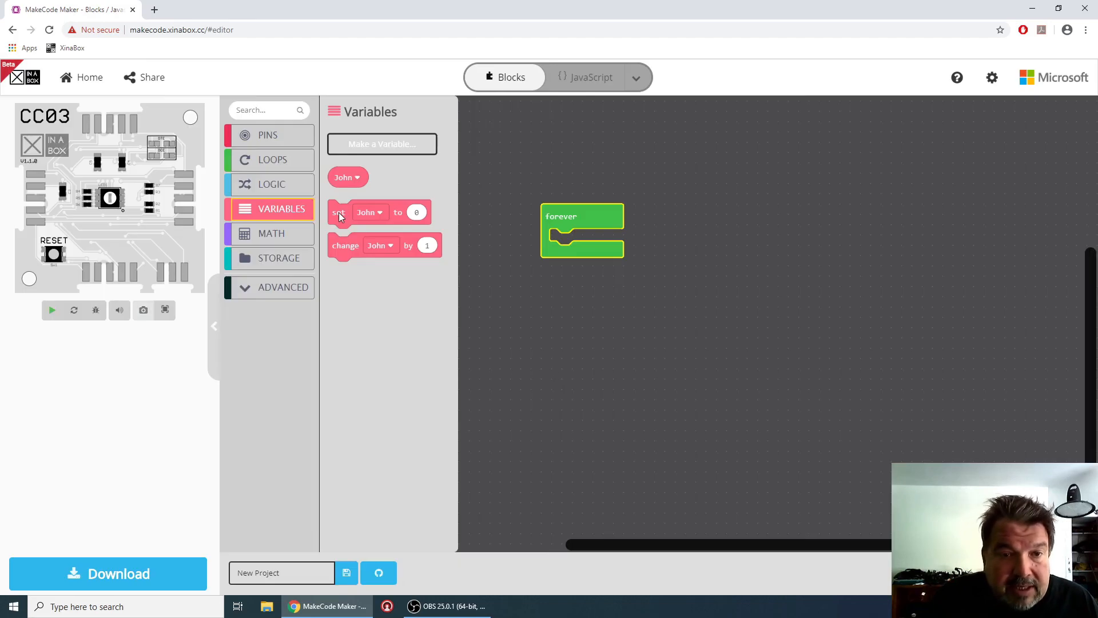
left_click_drag(339, 216, 561, 241)
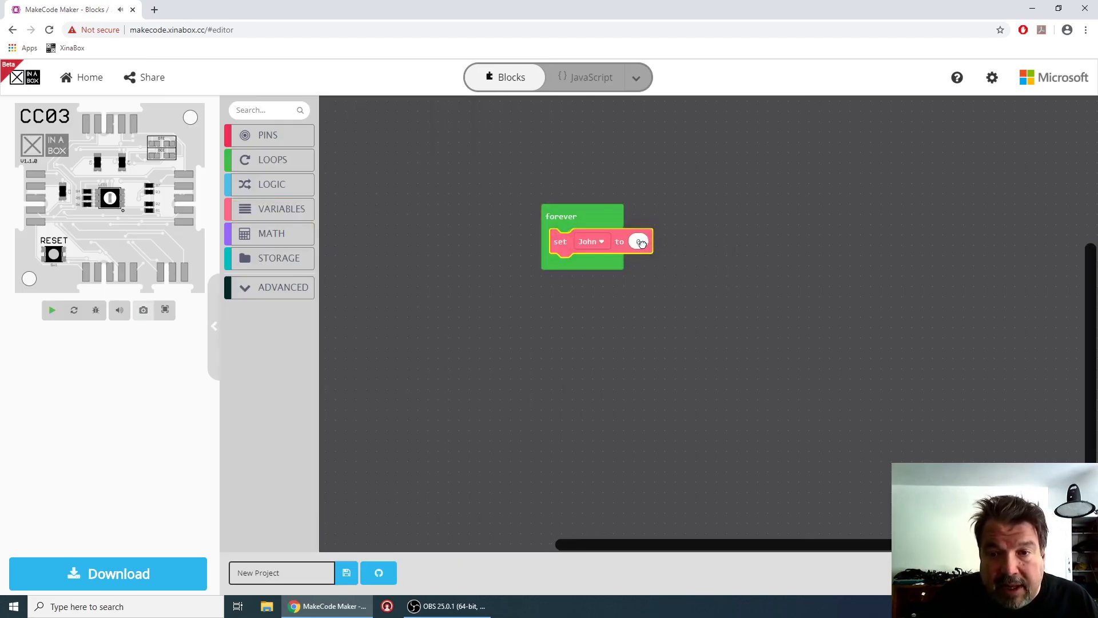
left_click(641, 243)
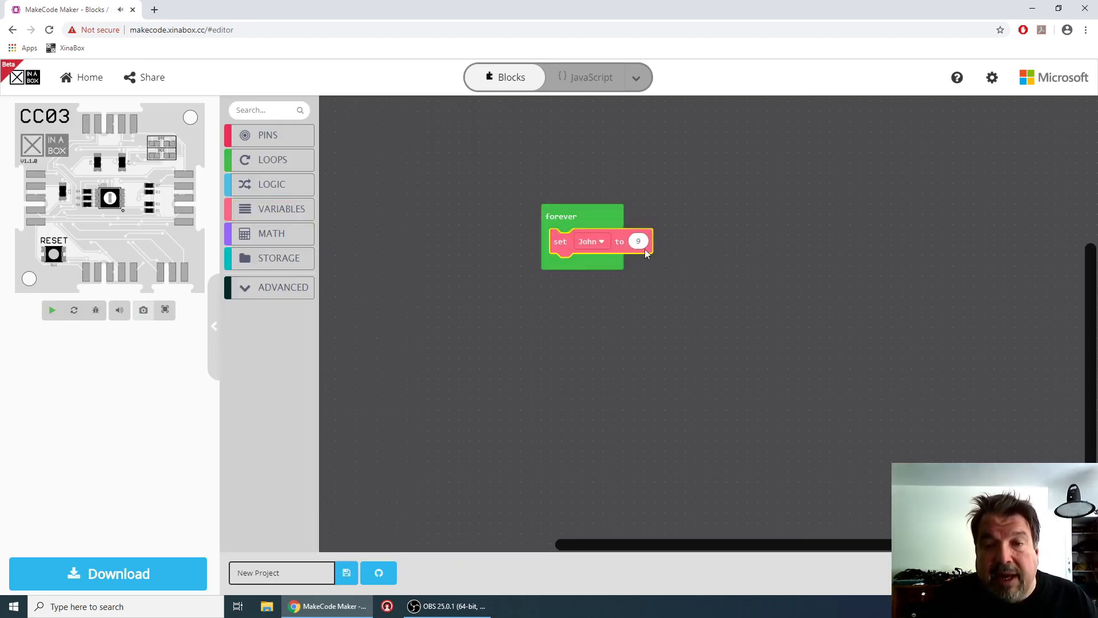
left_click(568, 362)
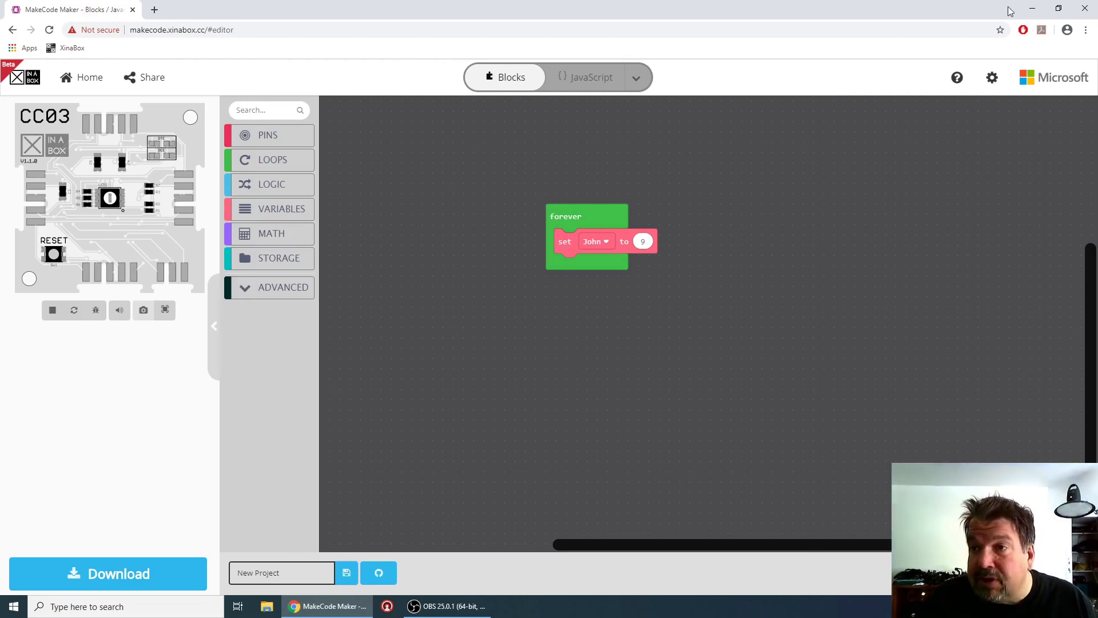
left_click(1032, 8)
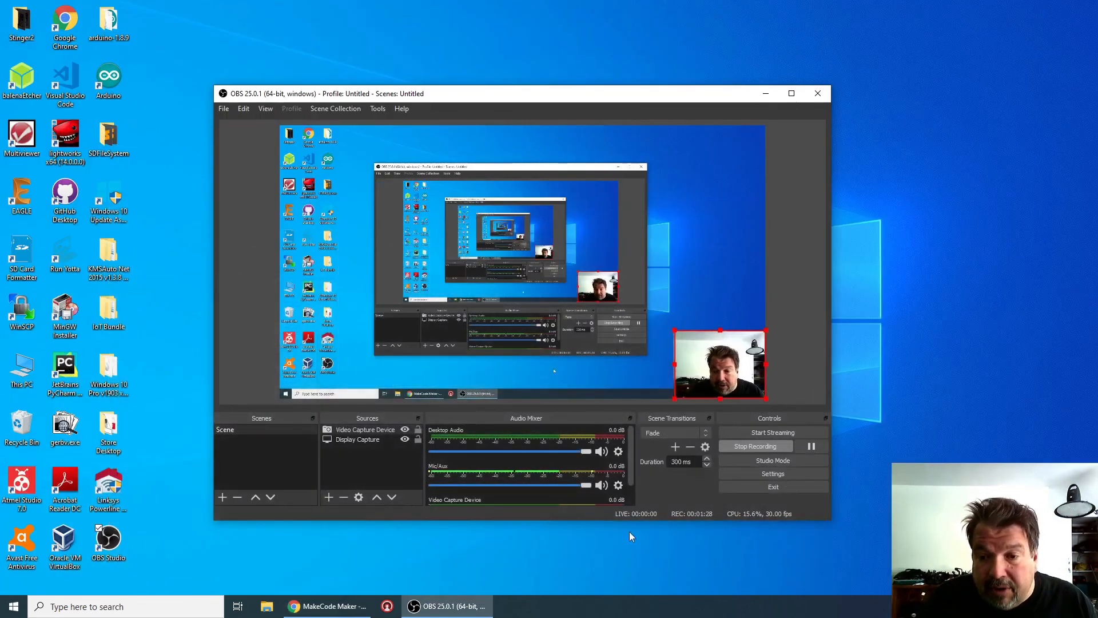
left_click(738, 446)
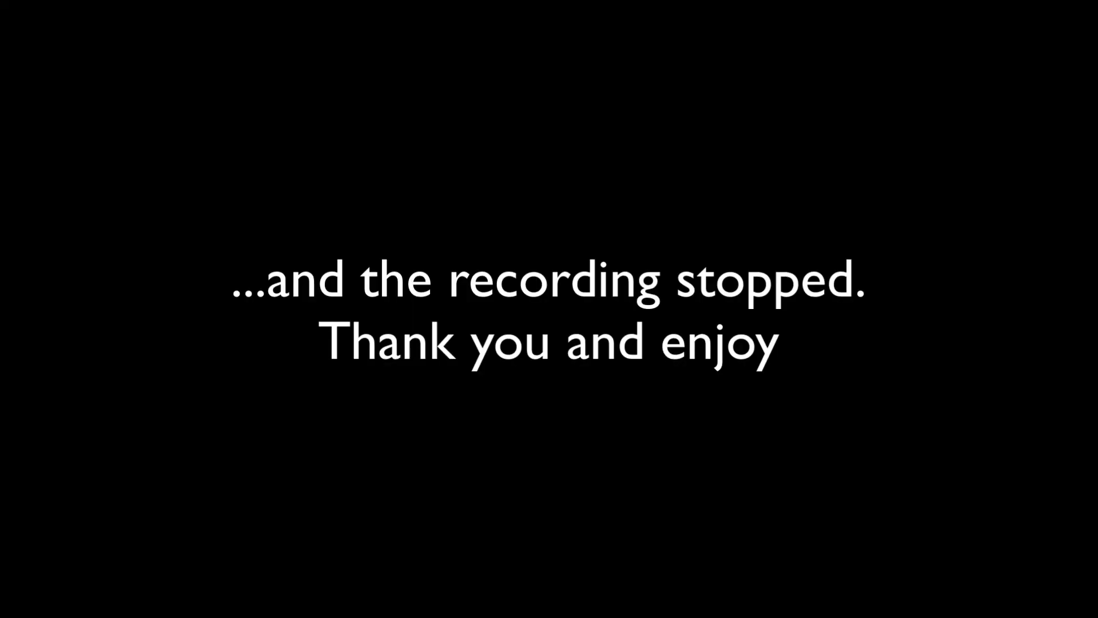